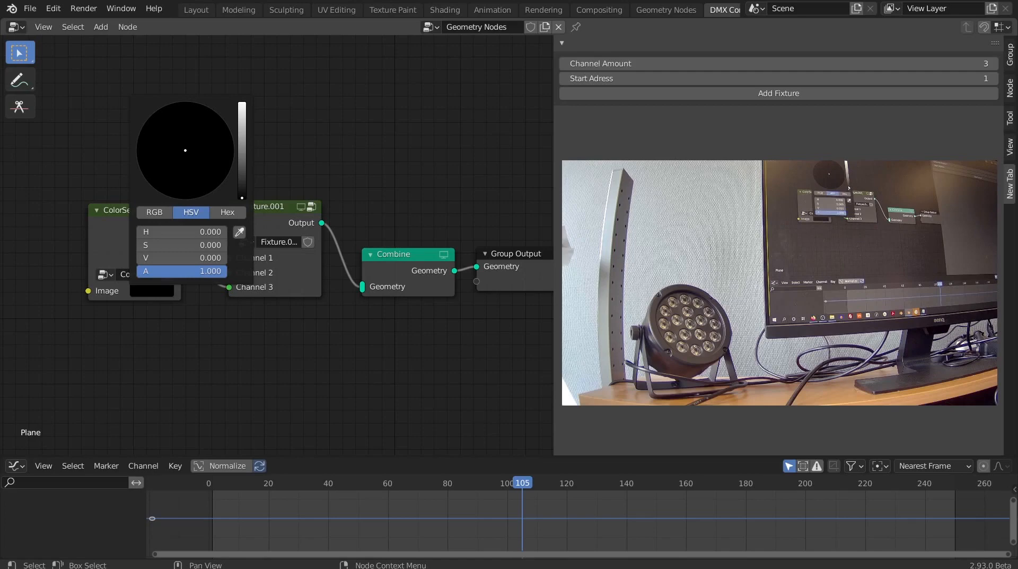
Set the ColorSep image colour to a bright red, and shift it to a saturated blue
drag(242, 196, 241, 128)
drag(185, 150, 174, 197)
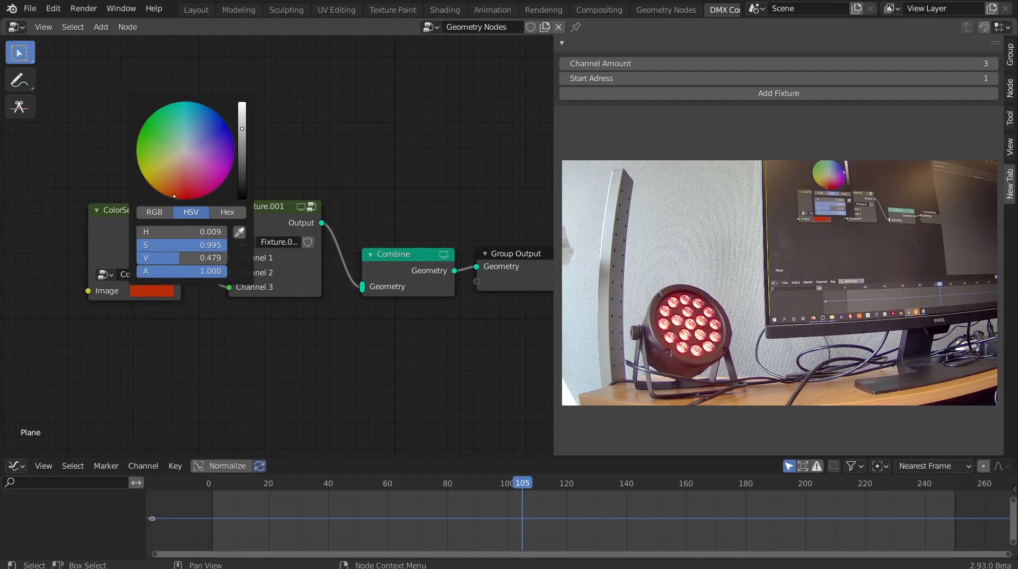
drag(242, 127, 242, 108)
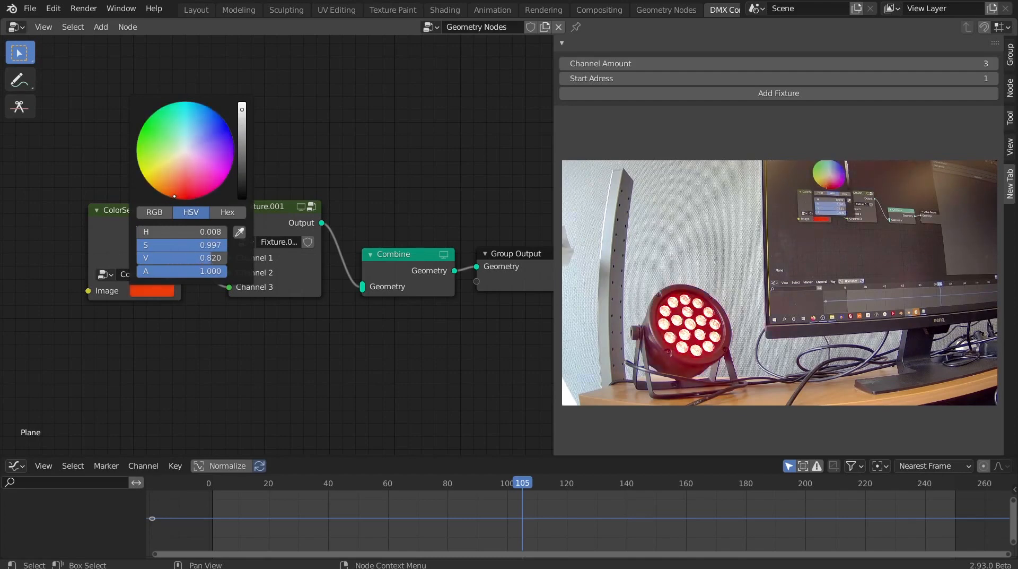
mouse_move(175, 197)
mouse_down()
mouse_move(222, 120)
mouse_move(154, 114)
mouse_move(150, 174)
mouse_move(191, 194)
mouse_move(218, 177)
mouse_move(225, 134)
mouse_up()
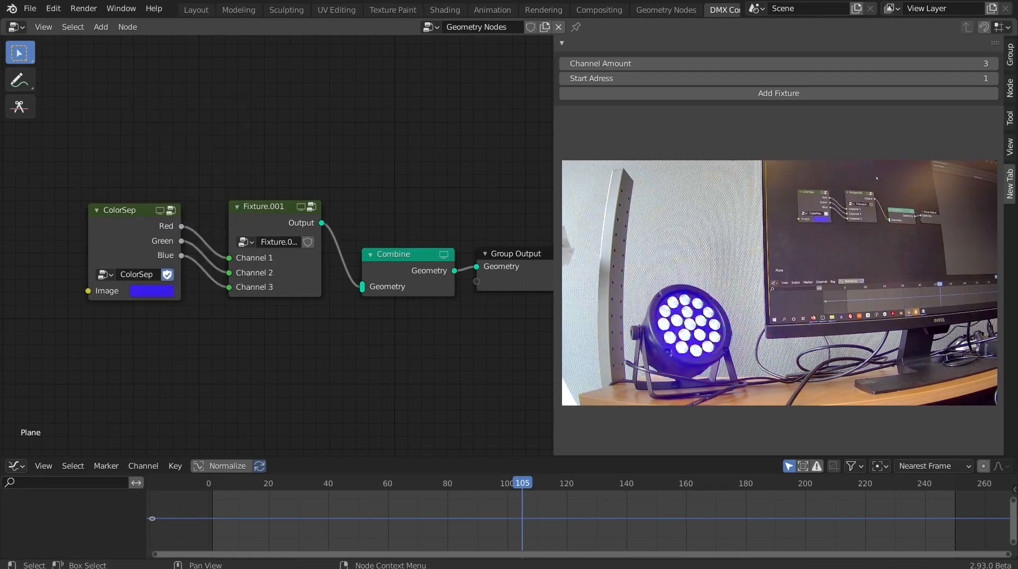
Delete the ColorSep and Fixture.001 nodes from the node tree
click(148, 234)
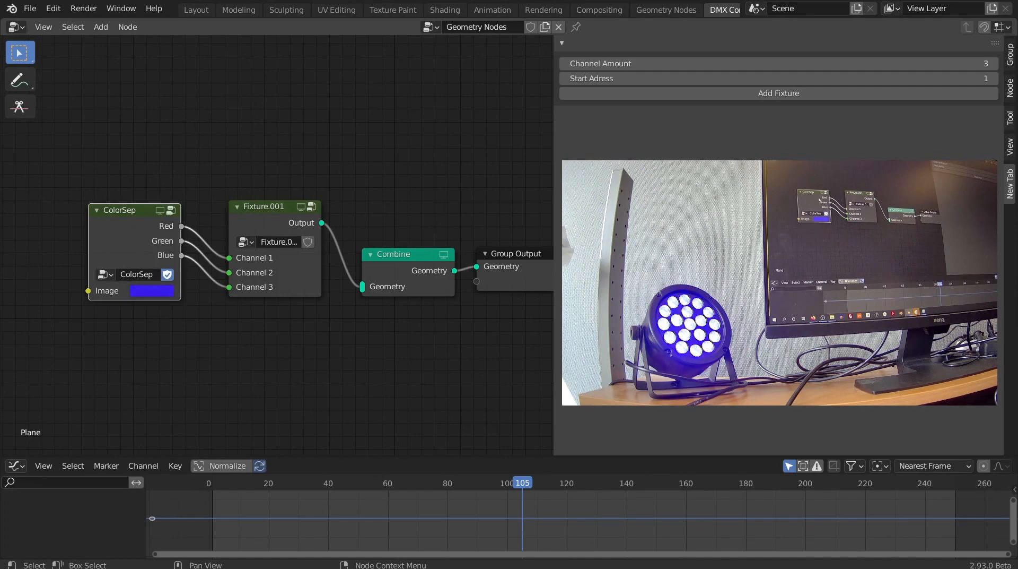
key(x)
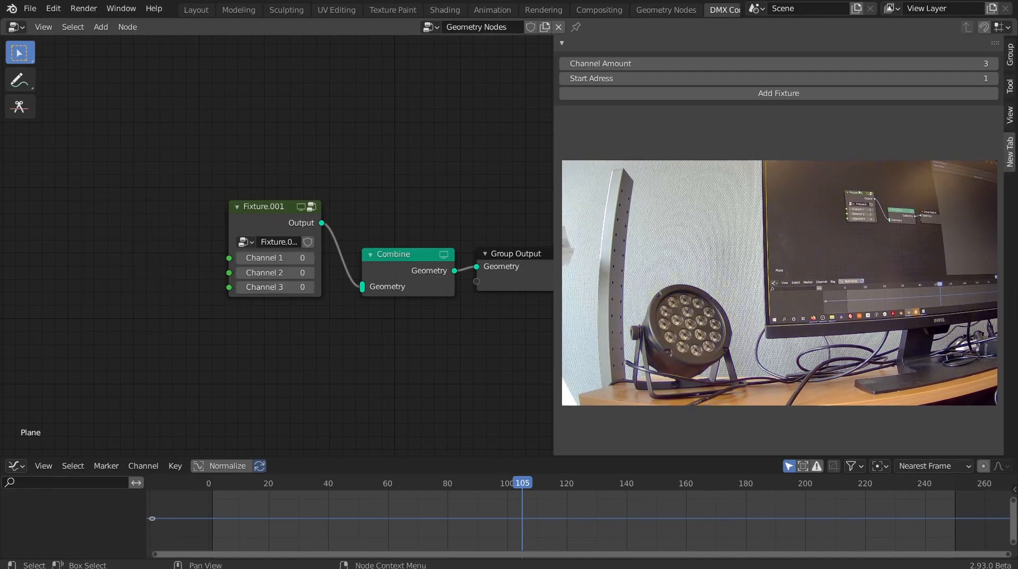
key(x)
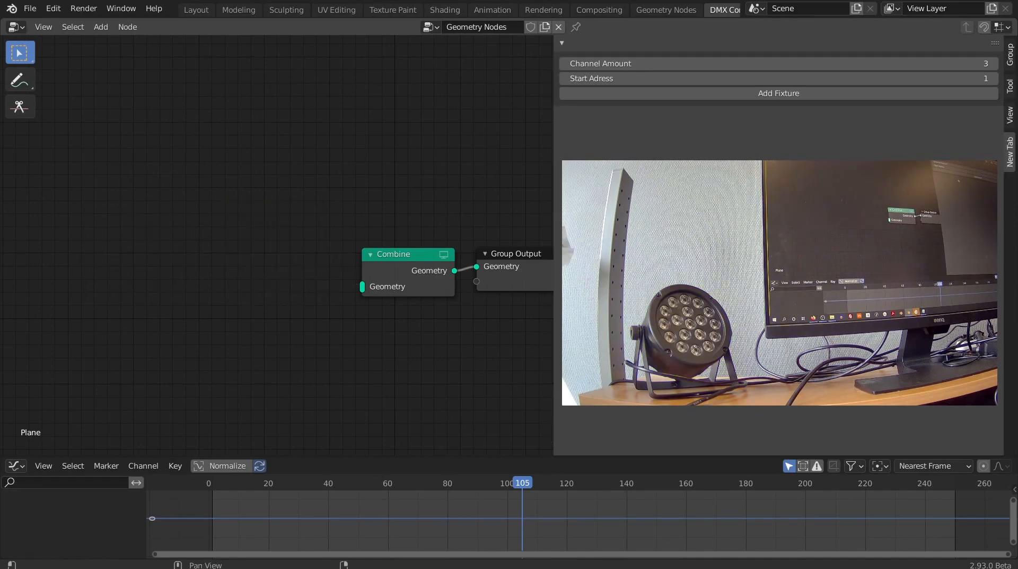
Add a fixture with 3 channels and start address 1, place it before the Combine node and link its Output to Combine's Geometry input
click(779, 92)
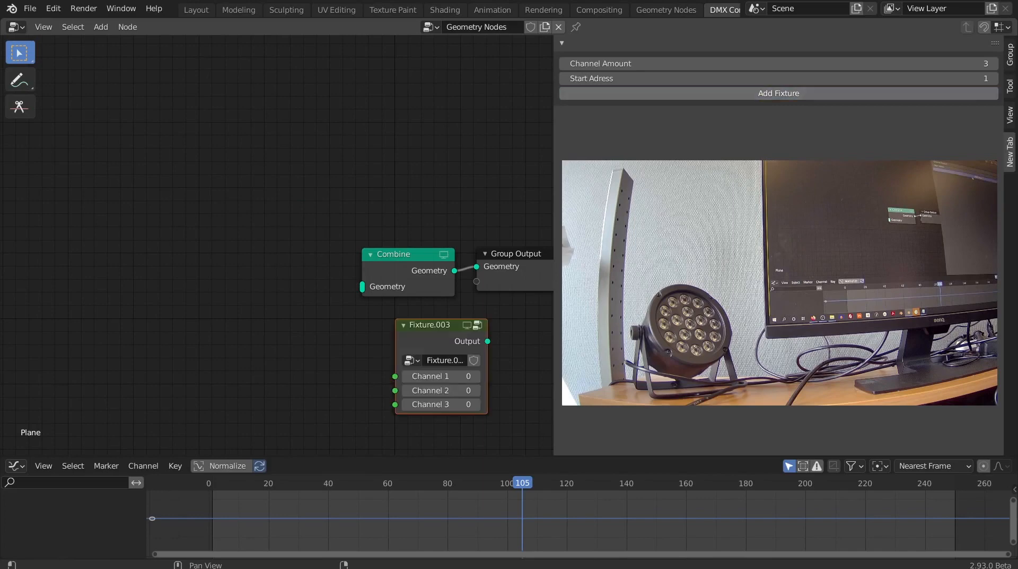
drag(425, 324, 259, 255)
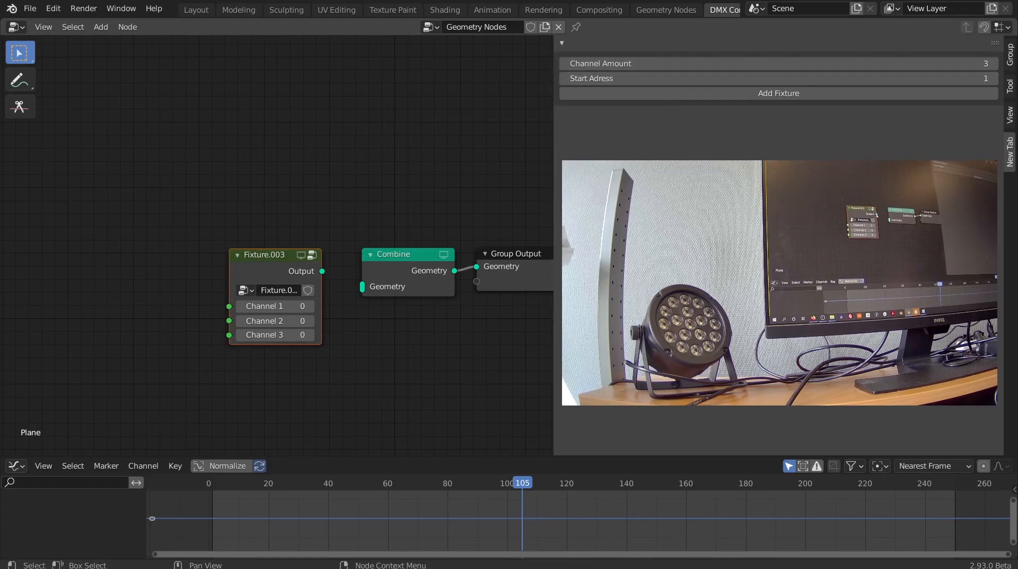
drag(322, 271, 362, 286)
Set Channel 1, Channel 2 and Channel 3 of the fixture node to 255
drag(275, 306, 411, 306)
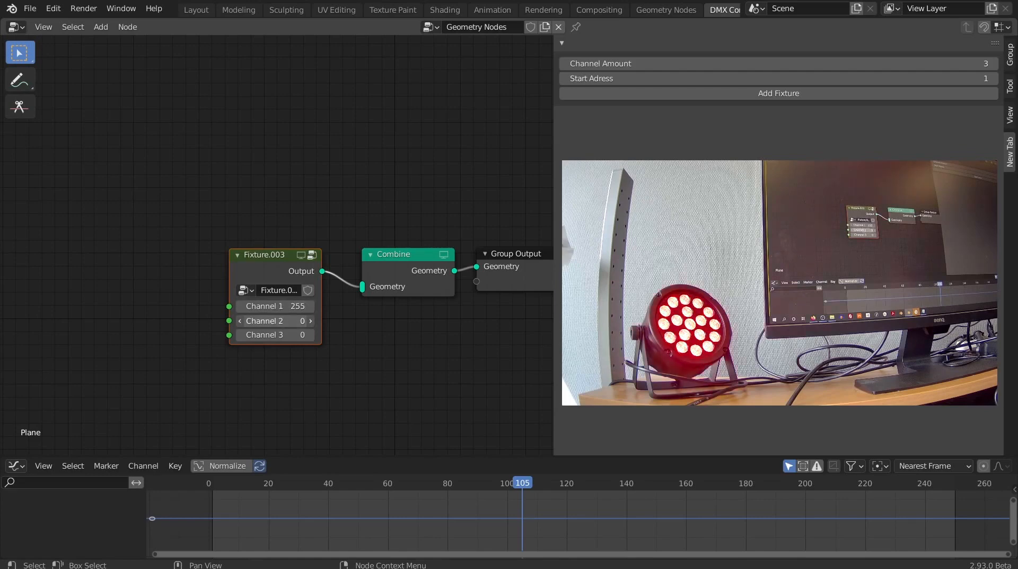
click(280, 321)
text(255)
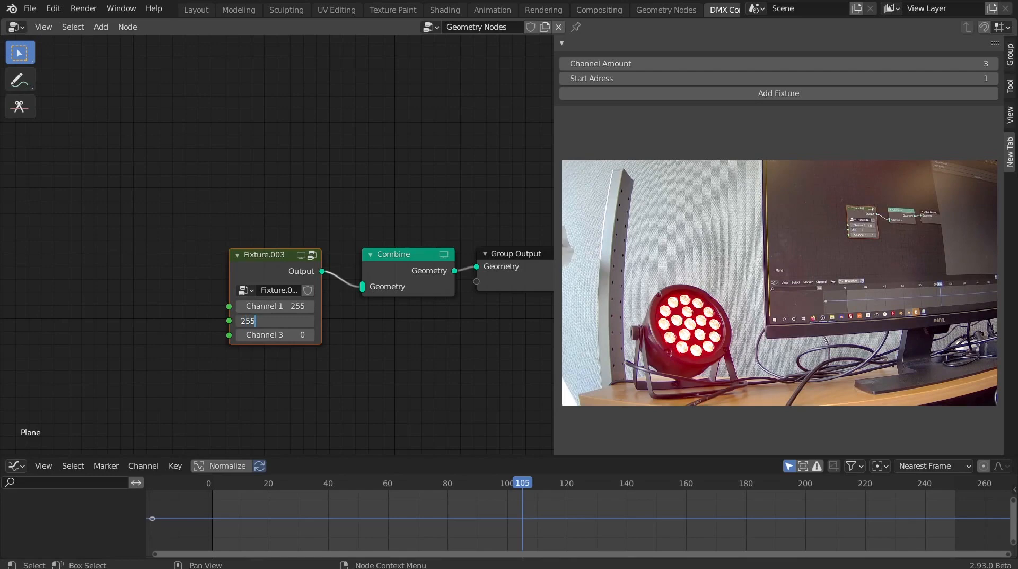
key(Tab)
text(255)
key(Return)
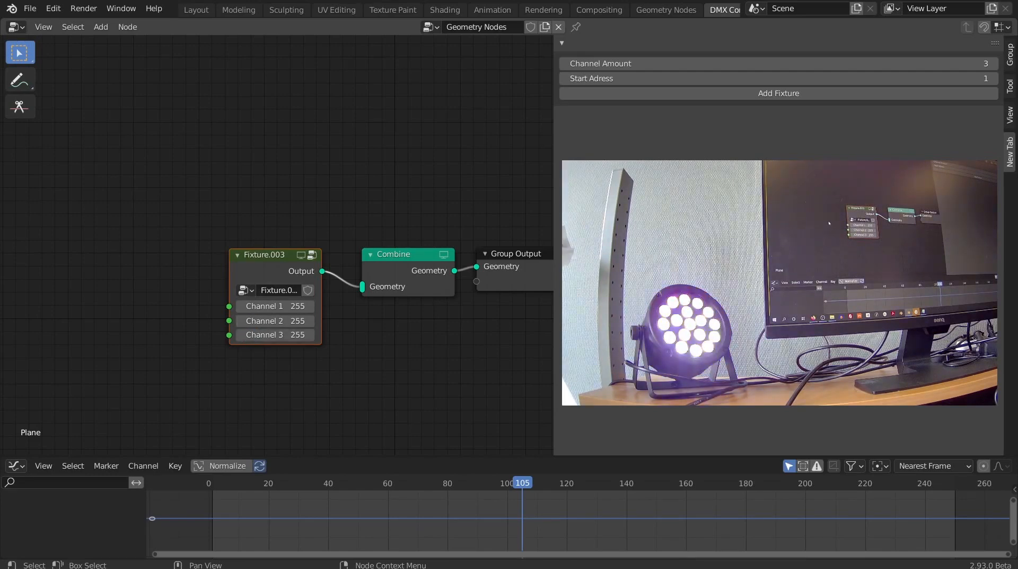
Add a ColorSep group node before the fixture and link its Red, Green and Blue outputs to Channels 1, 2 and 3
key(shift+a)
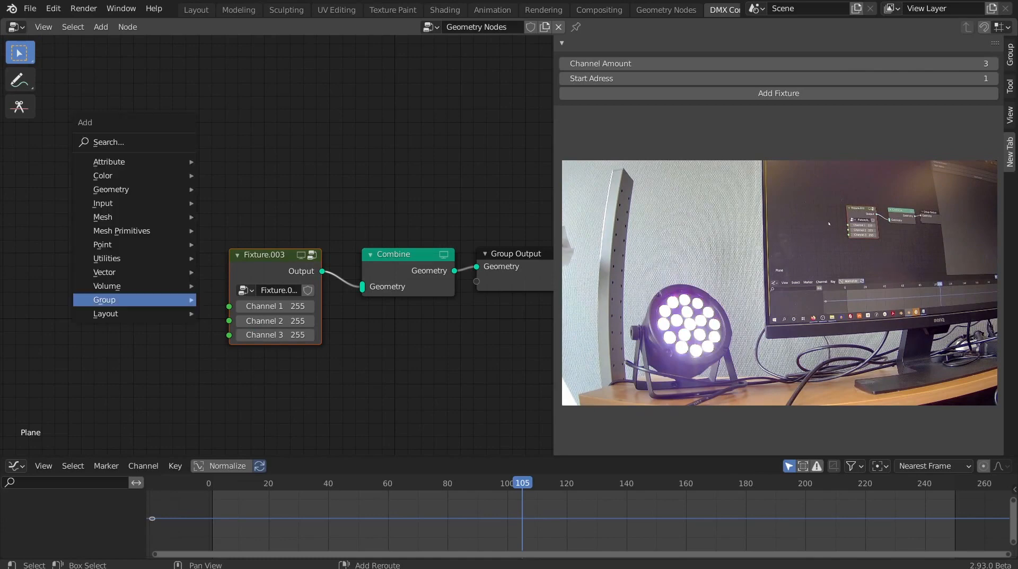
mouse_move(159, 299)
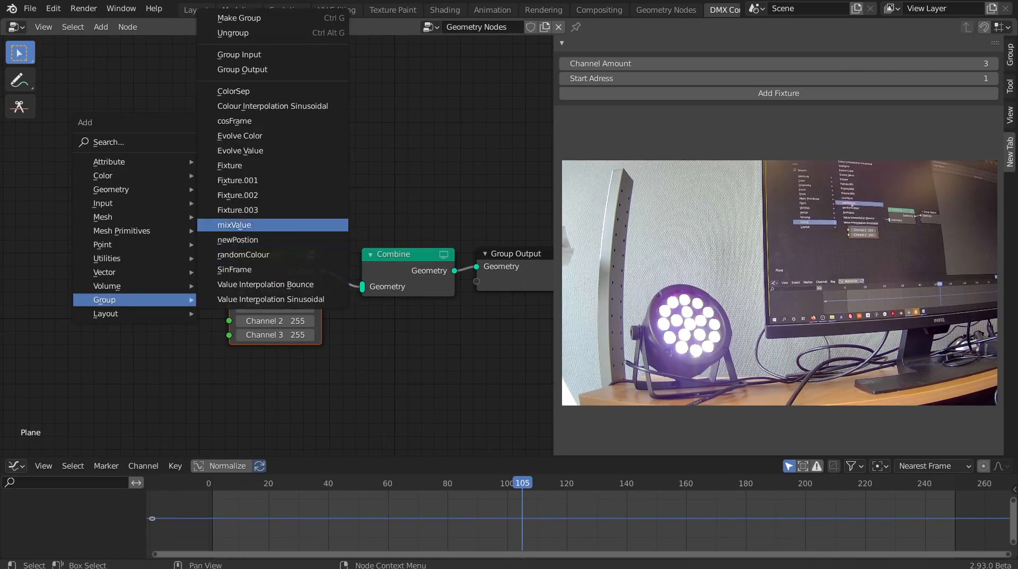
click(233, 91)
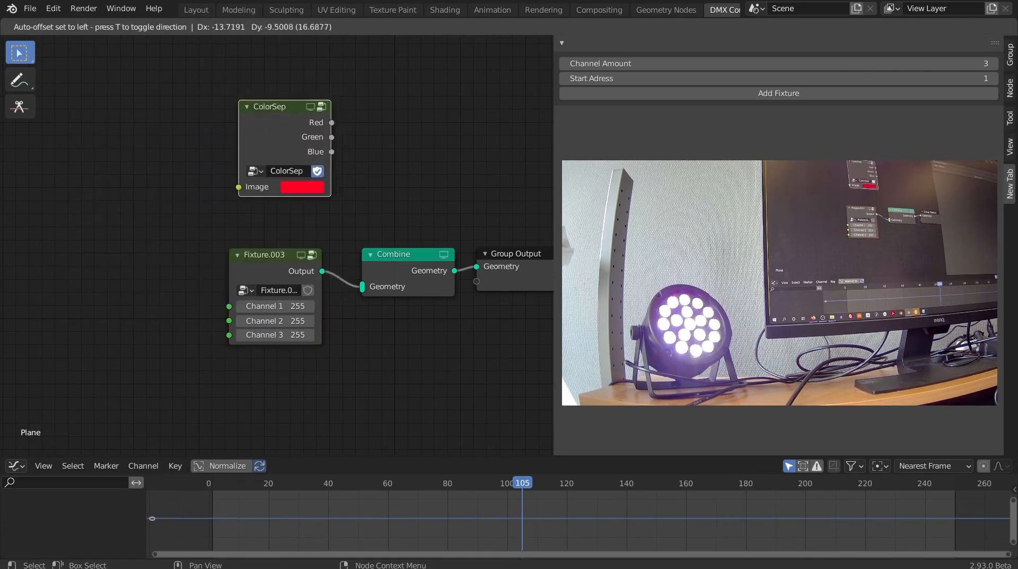
click(65, 256)
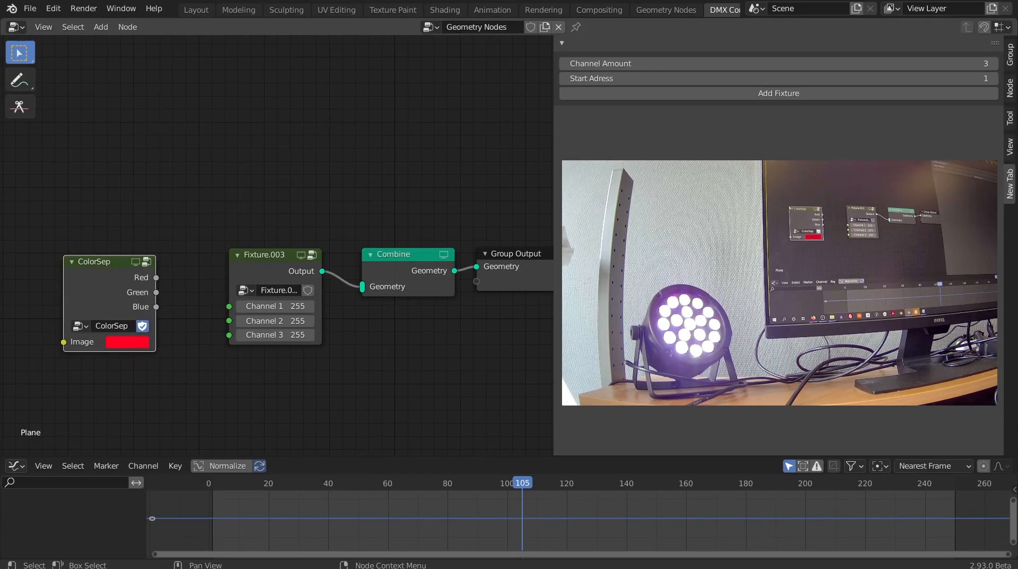
drag(156, 277, 229, 306)
drag(156, 291, 229, 320)
drag(156, 307, 229, 335)
Try a pale cyan image colour on the ColorSep node, and delete the node
click(127, 342)
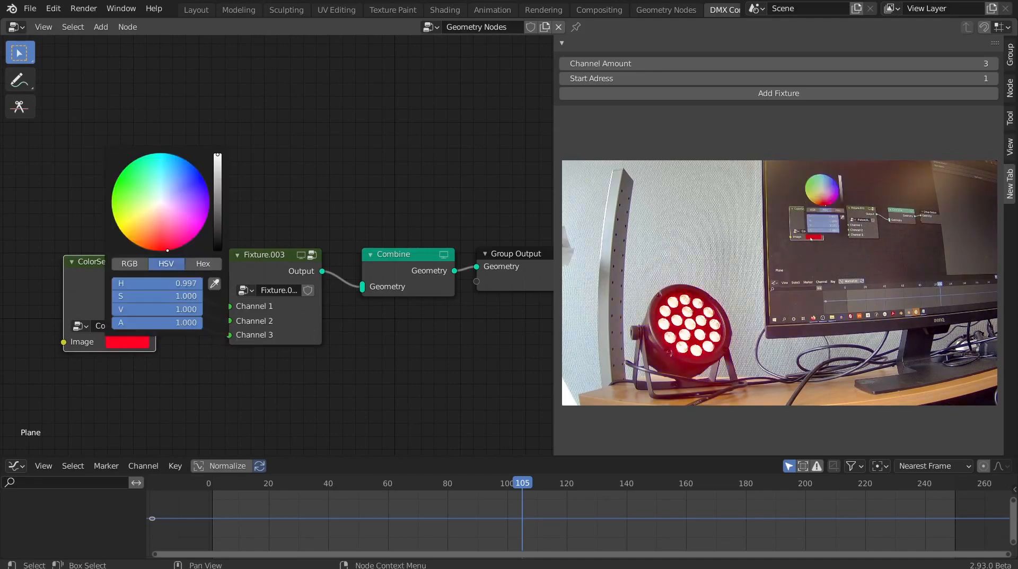
mouse_move(167, 250)
mouse_down()
mouse_move(198, 230)
mouse_move(195, 180)
mouse_move(169, 169)
mouse_move(163, 192)
mouse_up()
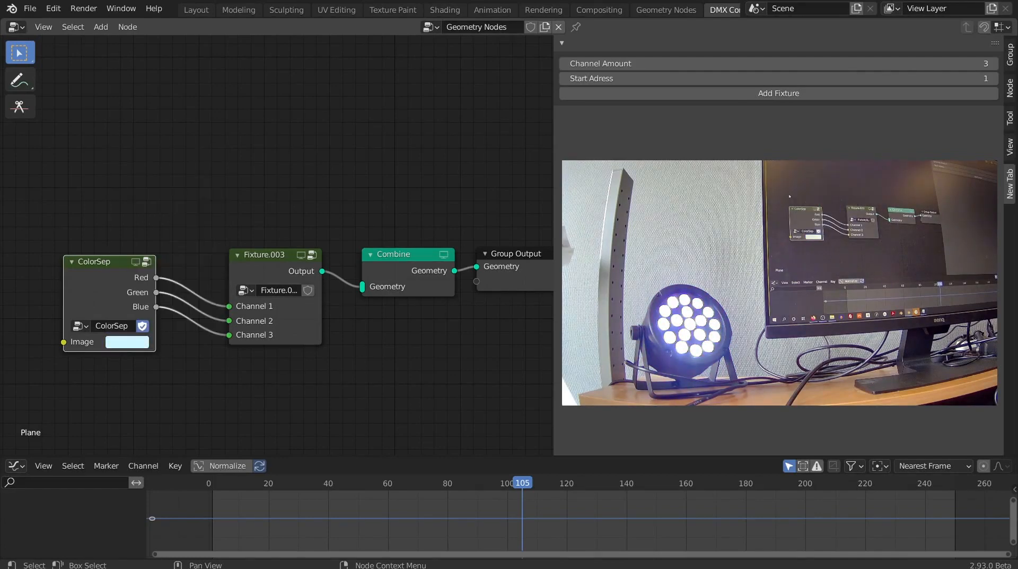
key(x)
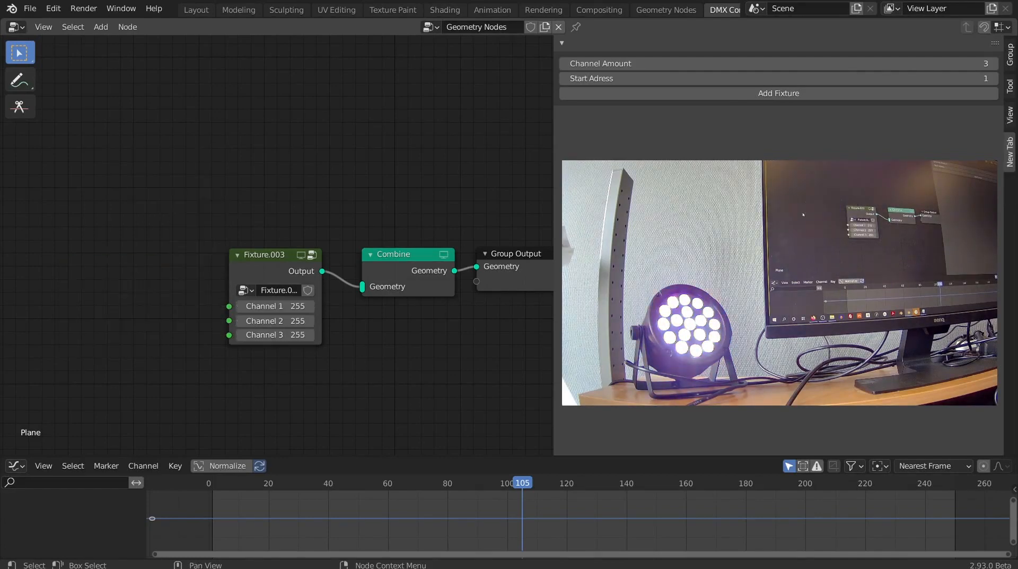
Set all three channels of the fixture node to 0
key(shift+a)
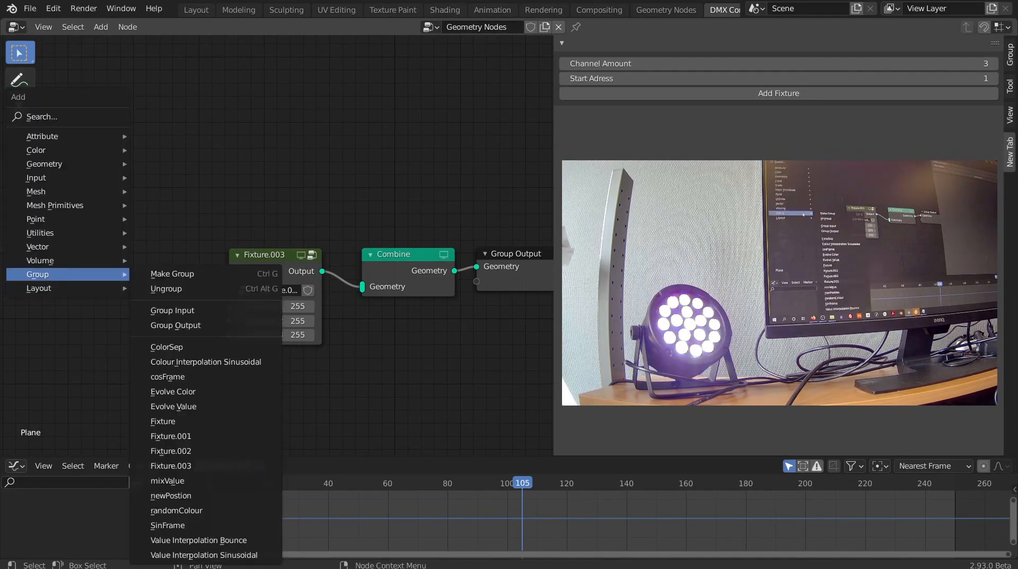
key(Escape)
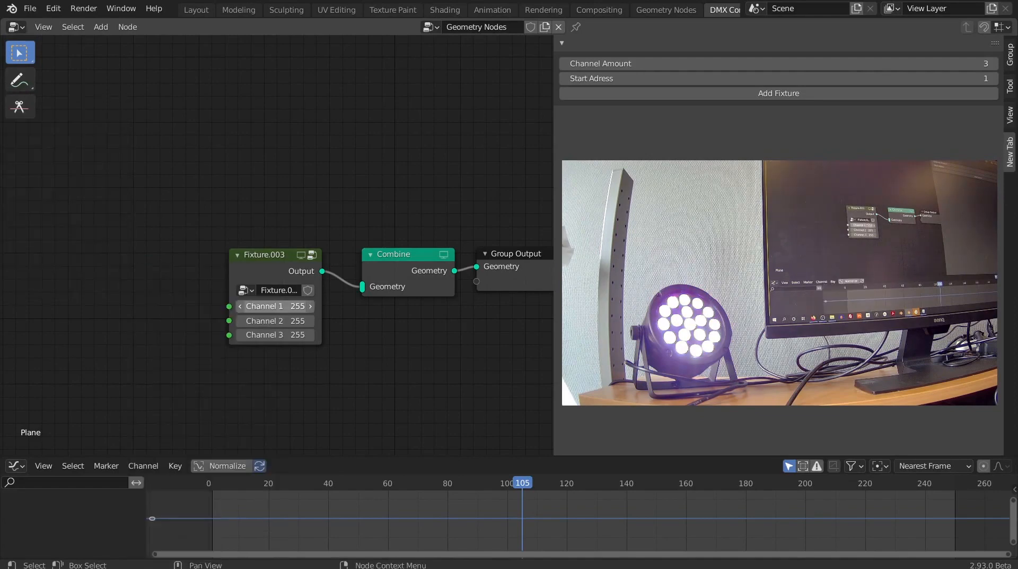
click(275, 306)
text(0)
key(Return)
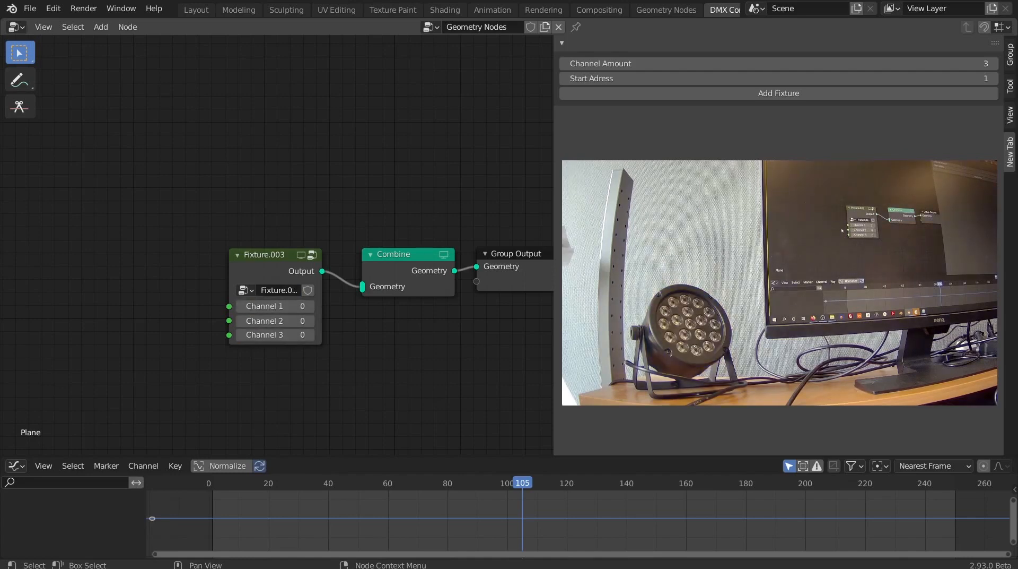
Add a SinFrame group node before the fixture and link its Value output to Channel 1
key(shift+a)
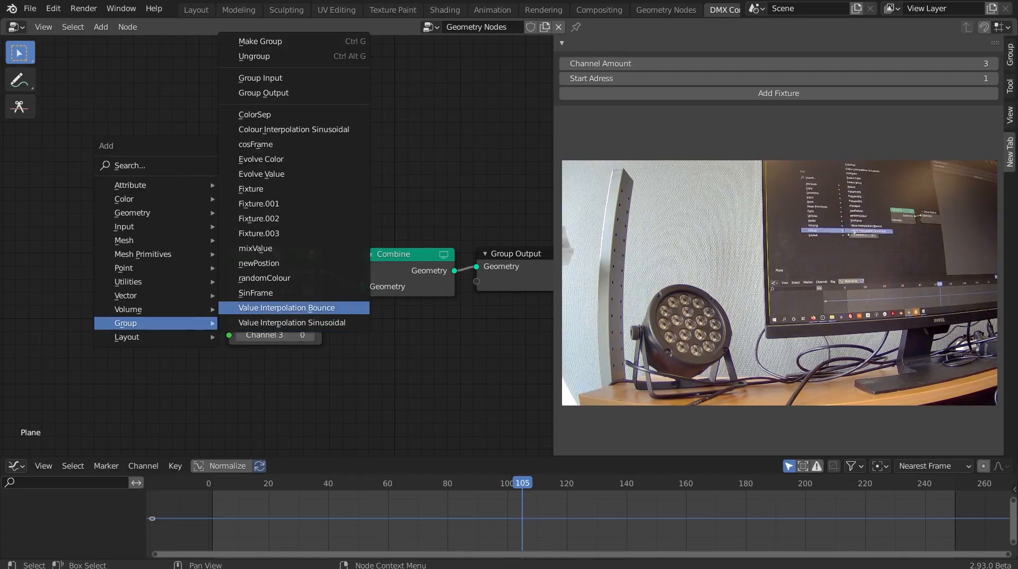
click(256, 292)
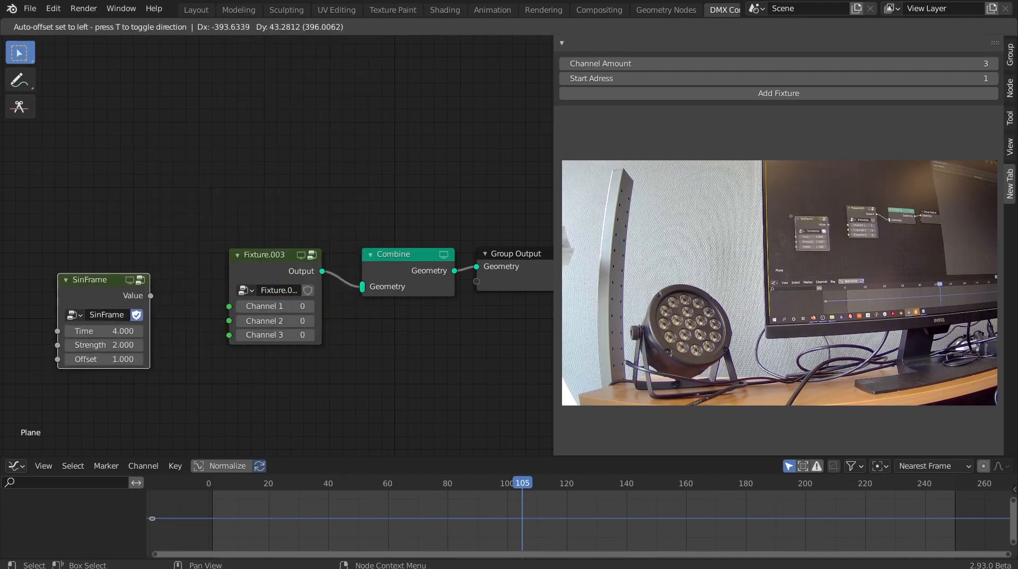
click(54, 260)
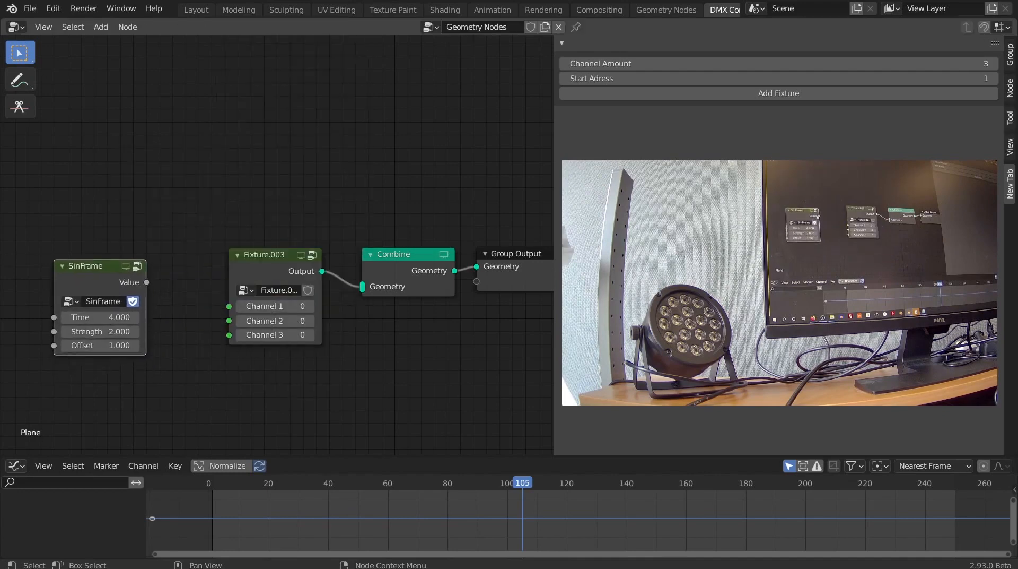
drag(146, 282, 229, 306)
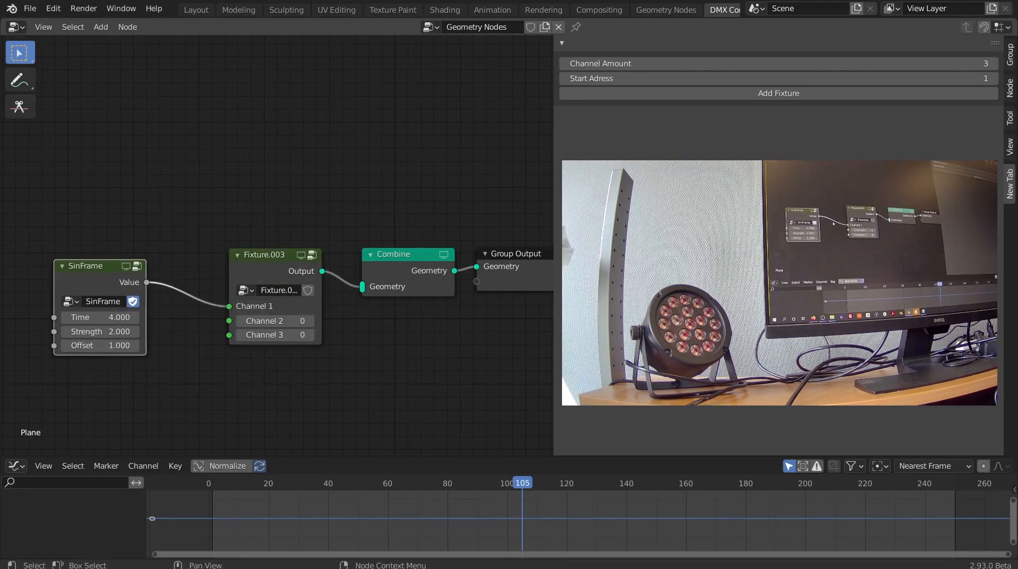
Duplicate the SinFrame node twice and link the copies' Value outputs to Channel 2 and Channel 3 of the fixture
drag(111, 275, 100, 237)
key(shift+d)
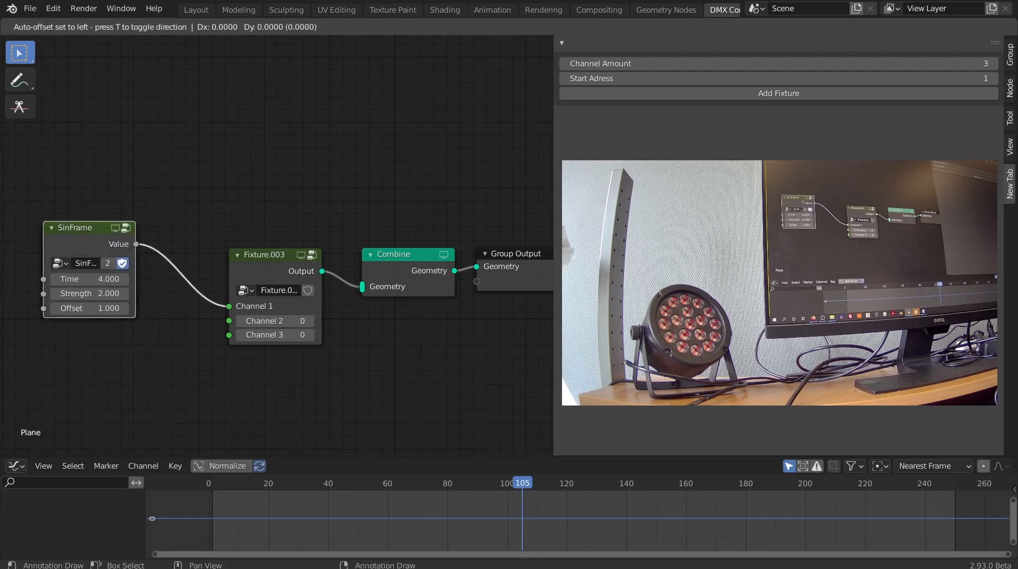
click(101, 342)
key(shift+d)
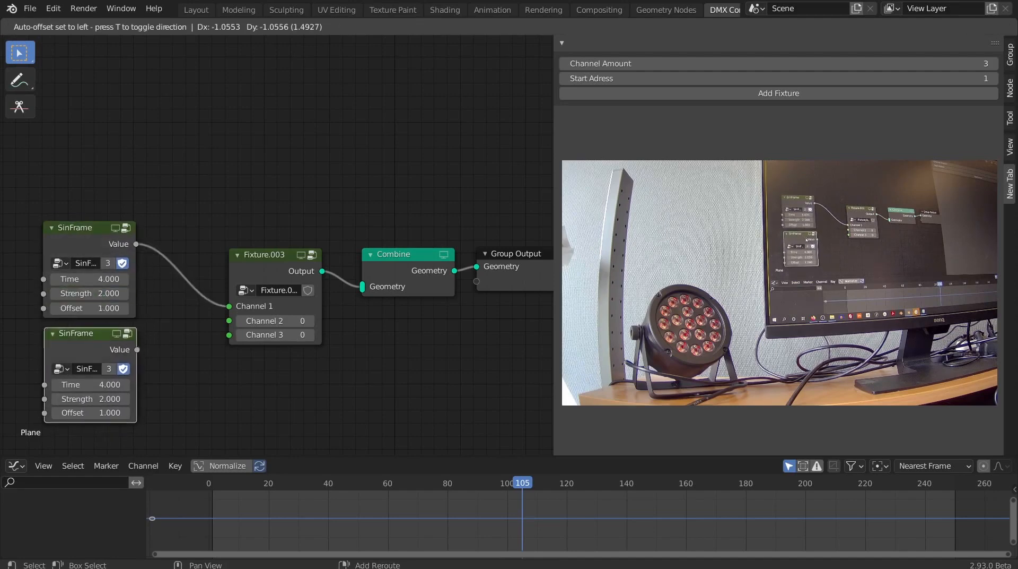
click(217, 378)
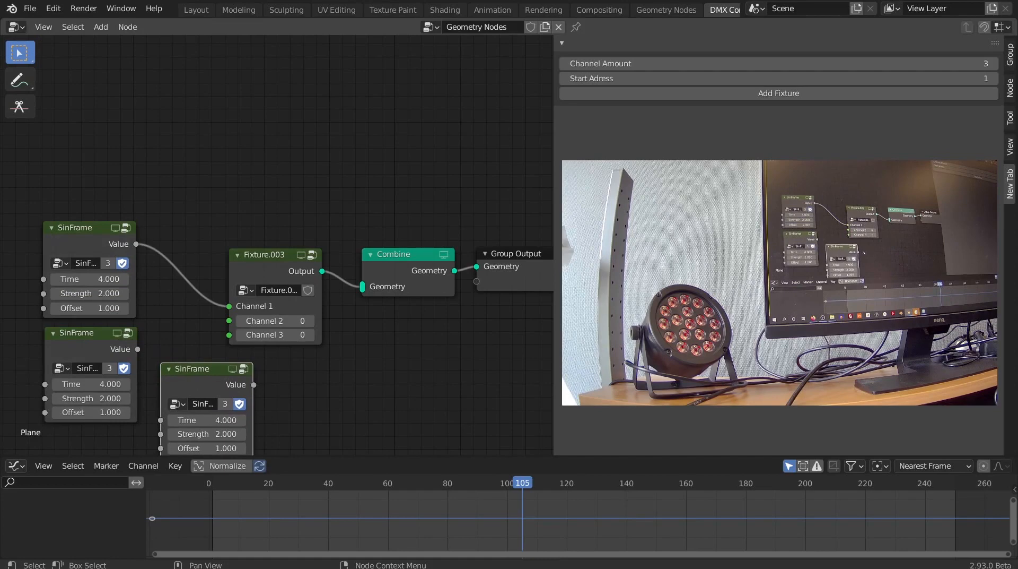
drag(253, 384, 229, 335)
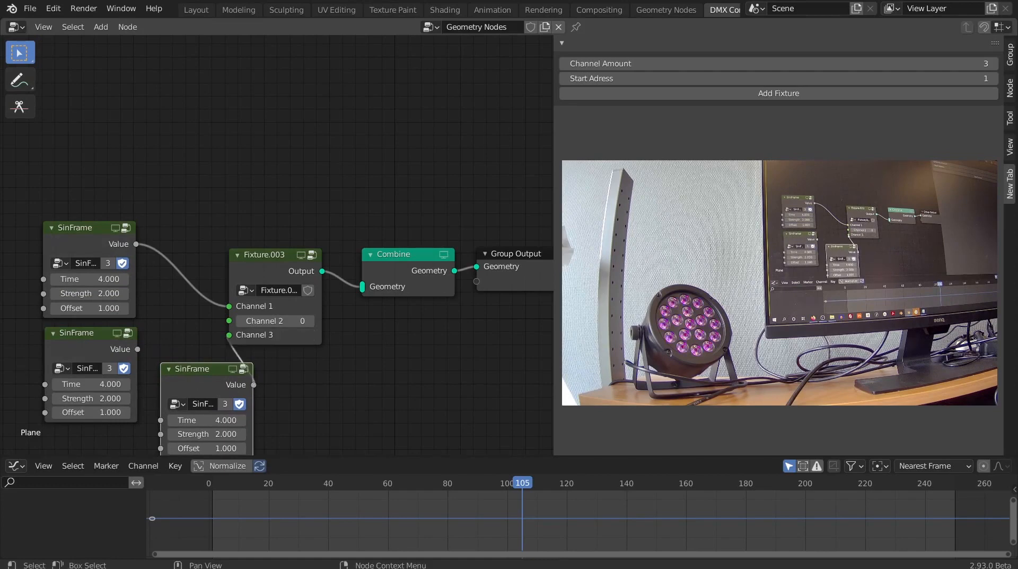
drag(138, 348, 229, 320)
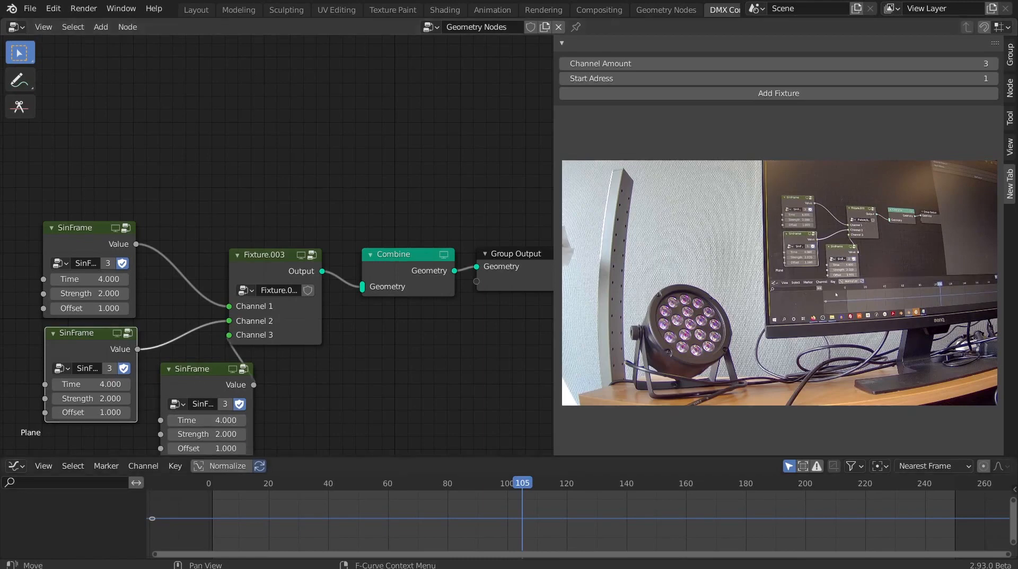
Play the animation from frame 1 to check the light's response, and stop playback
key(shift+Left)
key(space)
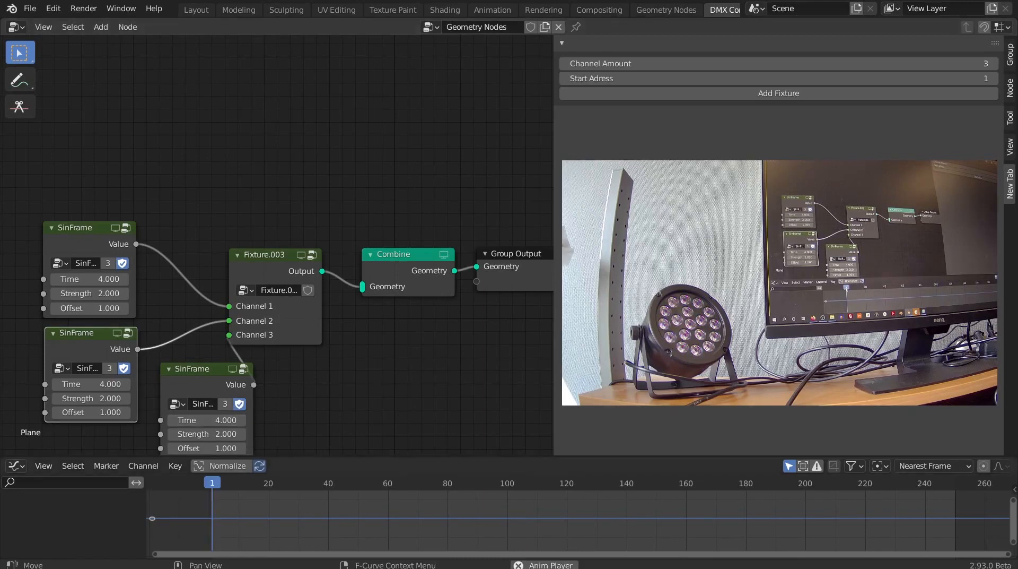
key(space)
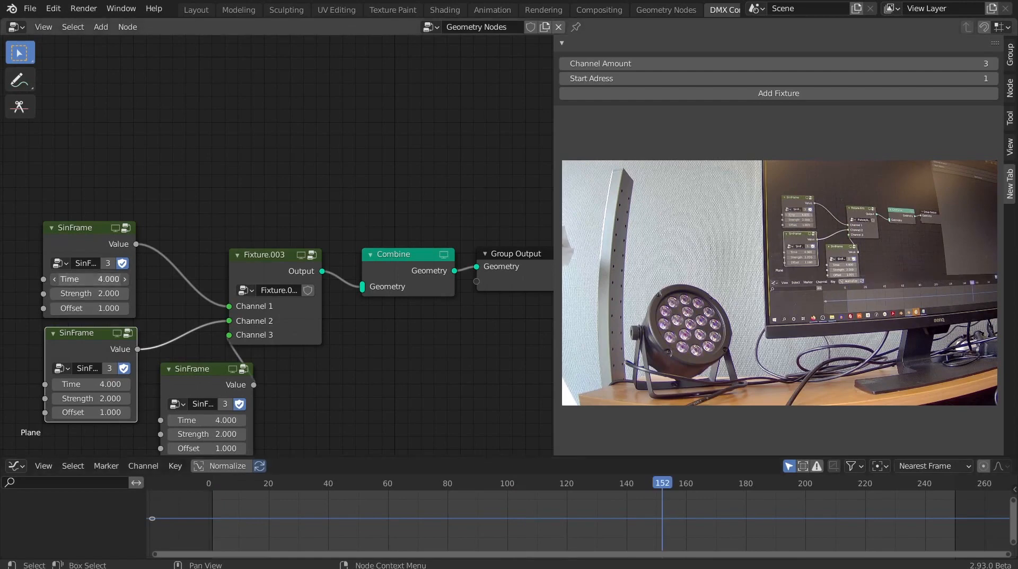
Set the Time of the SinFrame node feeding Channel 1 to 24
click(88, 278)
text(4.0)
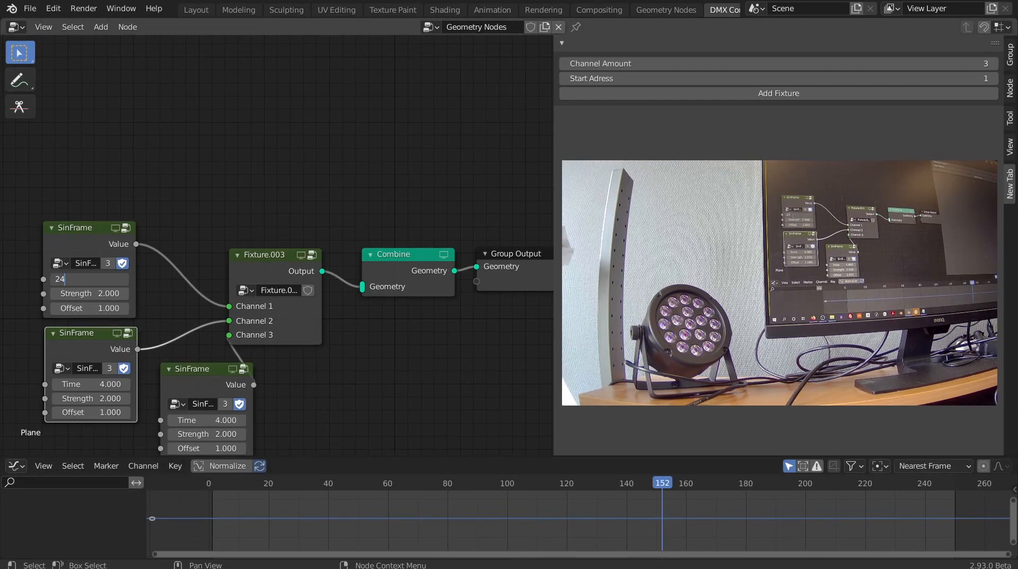
key(Return)
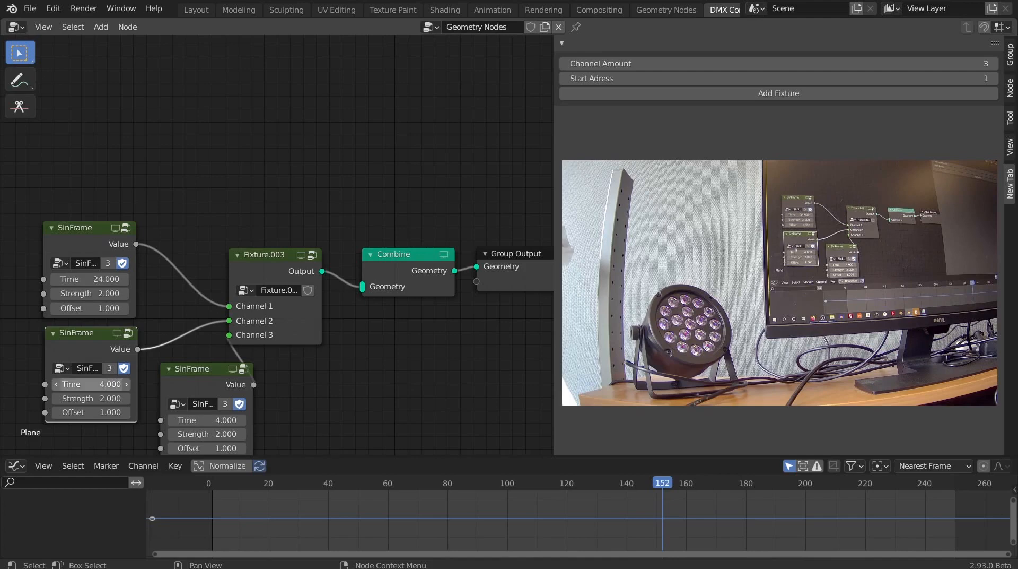
Set the Time of the SinFrame nodes feeding Channel 2 and Channel 3 to 24
click(82, 384)
text(4)
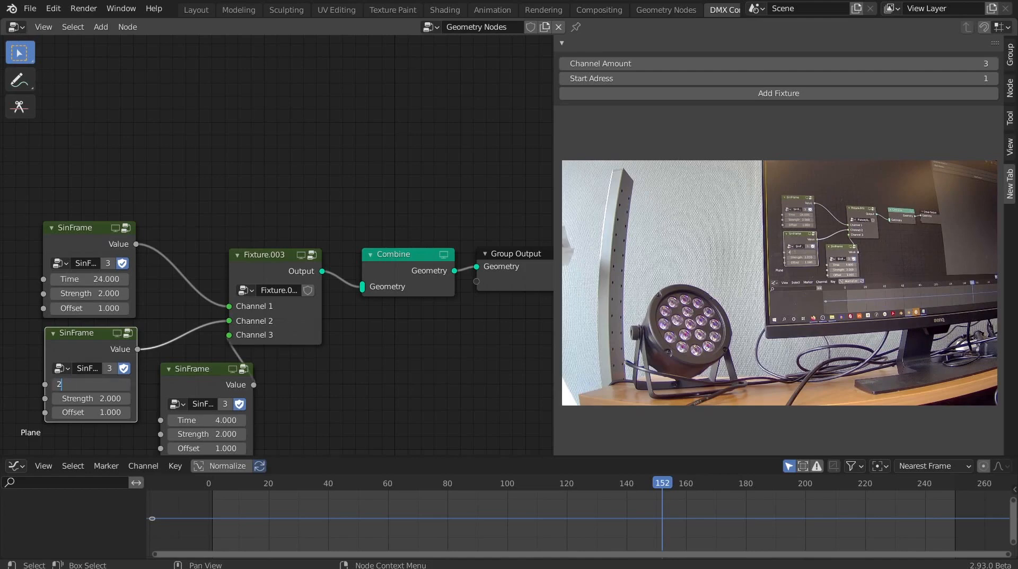
text(4)
key(Return)
click(206, 420)
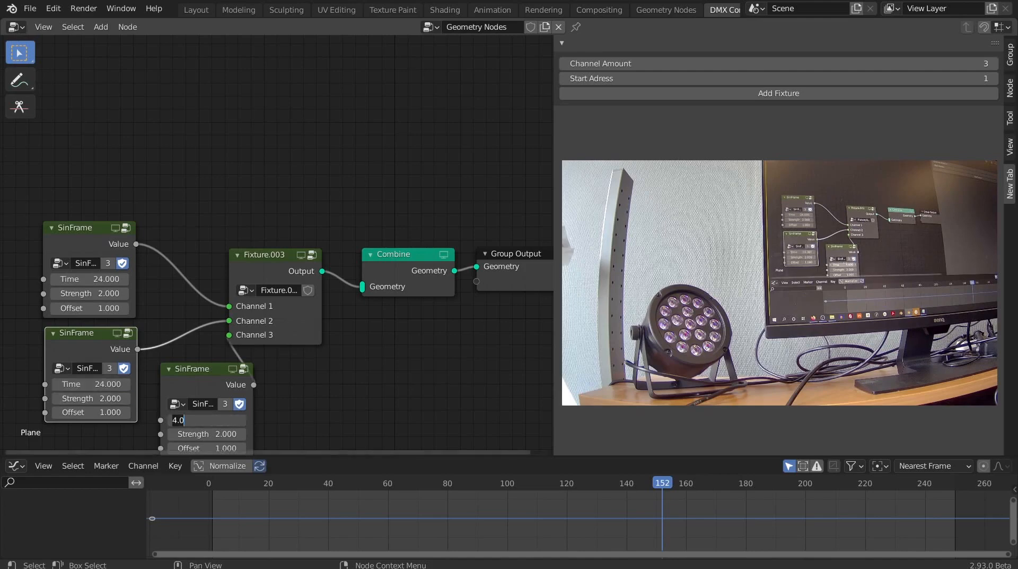
text(24)
key(Return)
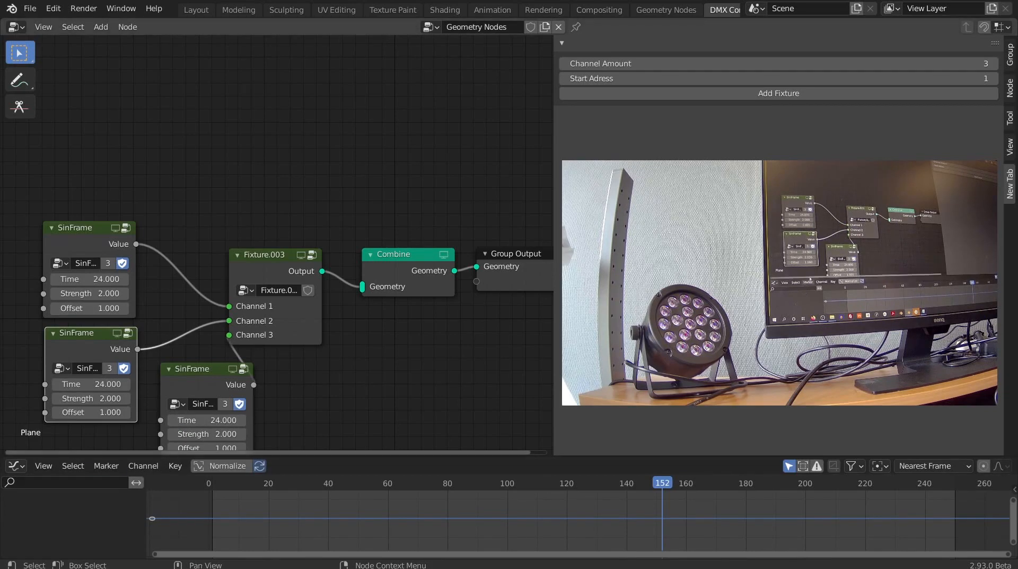
Set the Offset to 4 on the SinFrame node feeding Channel 2 and to 8 on the one feeding Channel 3
click(91, 412)
text(4)
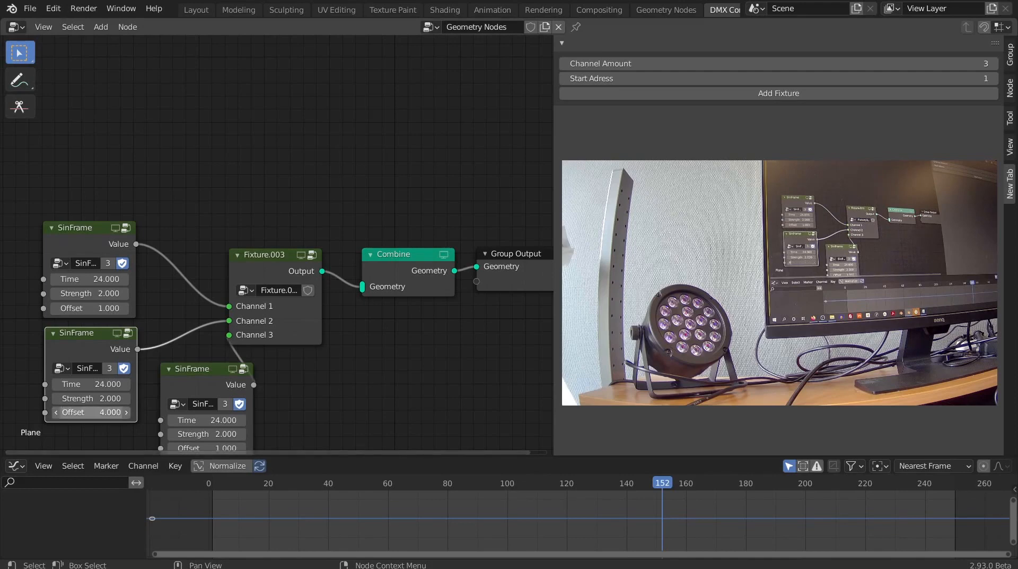
key(Return)
scroll(274, 248, down, 1)
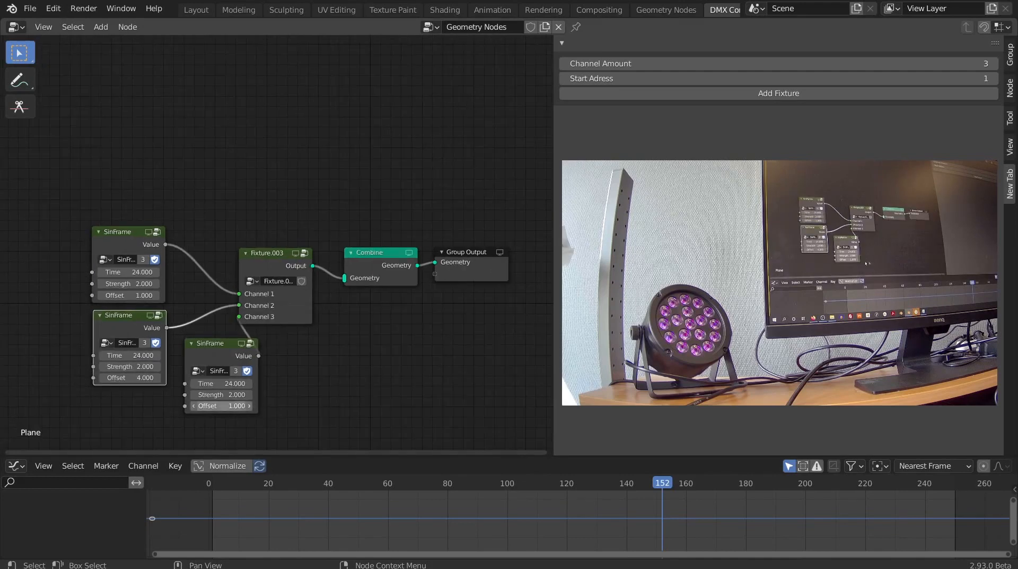
click(221, 406)
text(8)
key(Return)
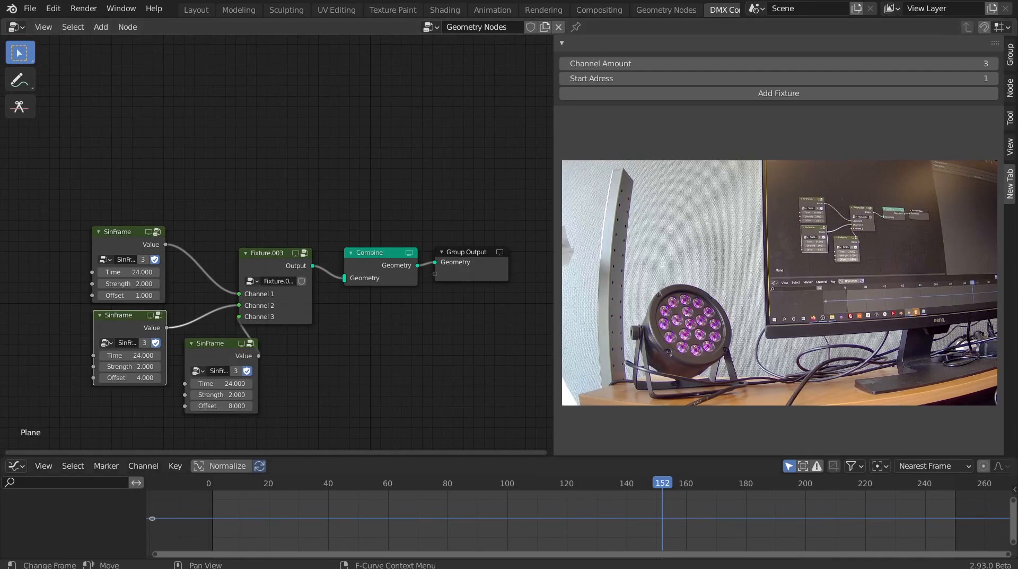
Play the animation from the start of the timeline to check the offset channels on the light, and stop playback
click(209, 485)
key(space)
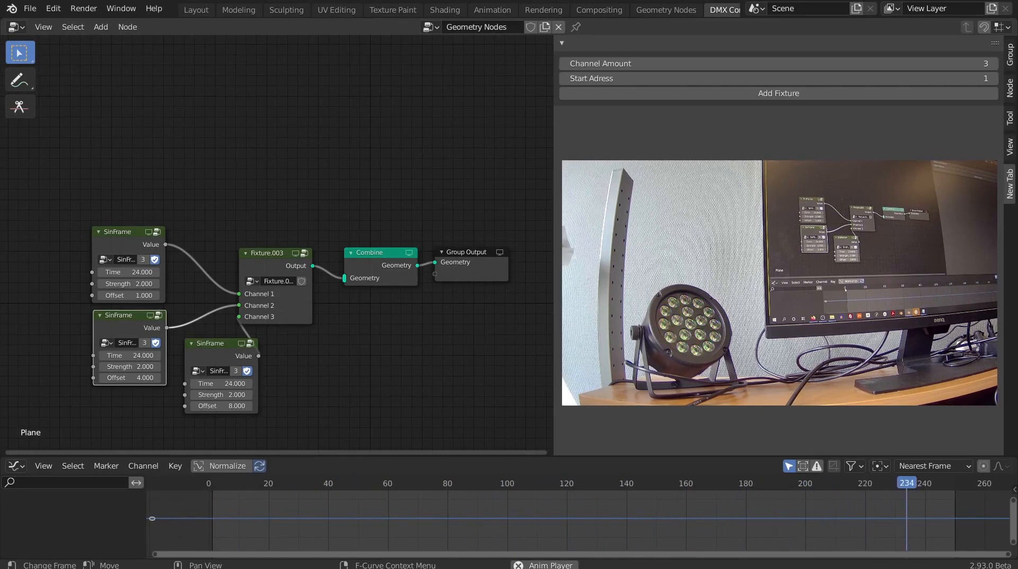
key(space)
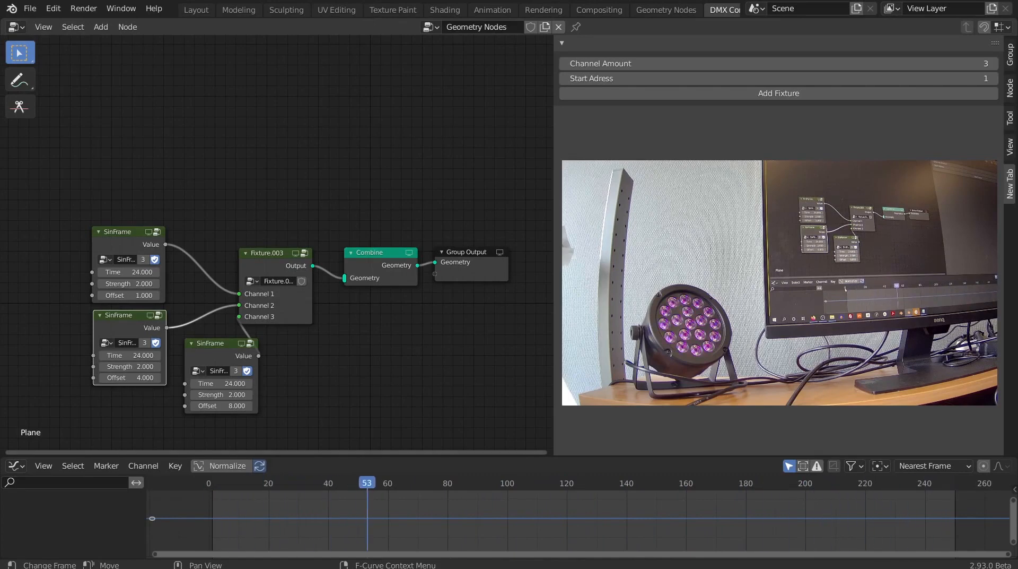
Set the Strength of all three SinFrame nodes to 255
click(129, 283)
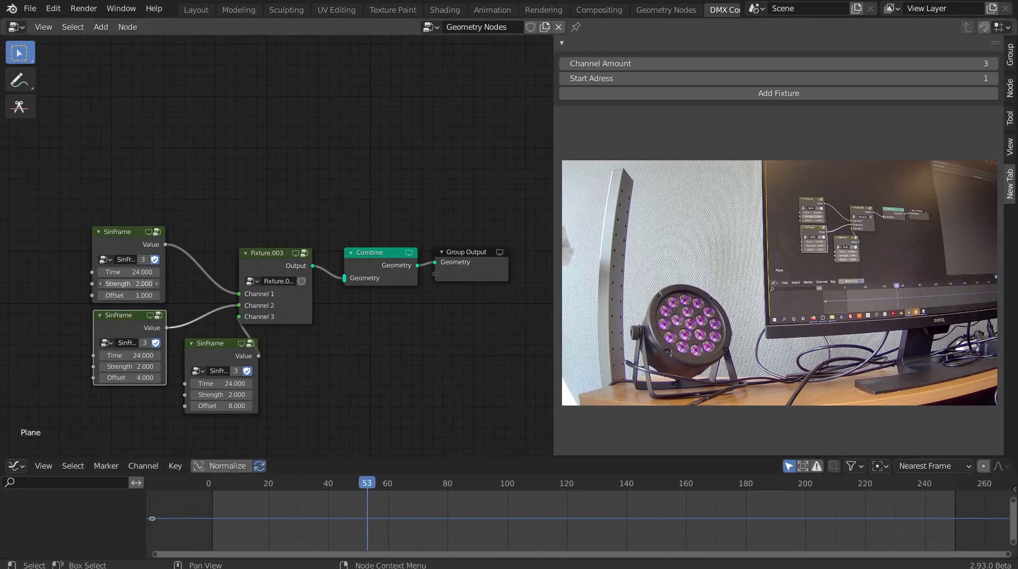
text(2.0)
key(Return)
click(130, 367)
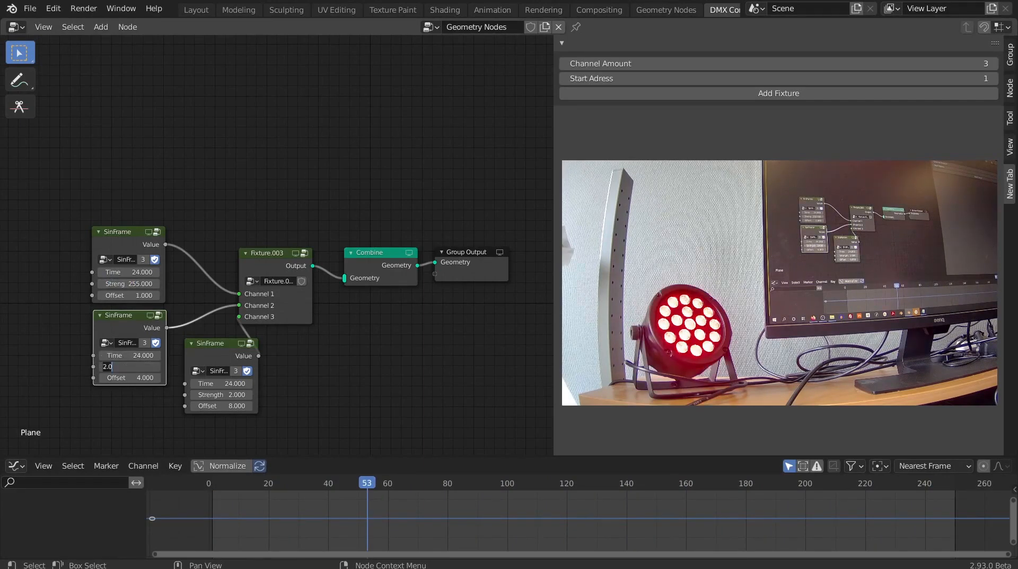
key(Return)
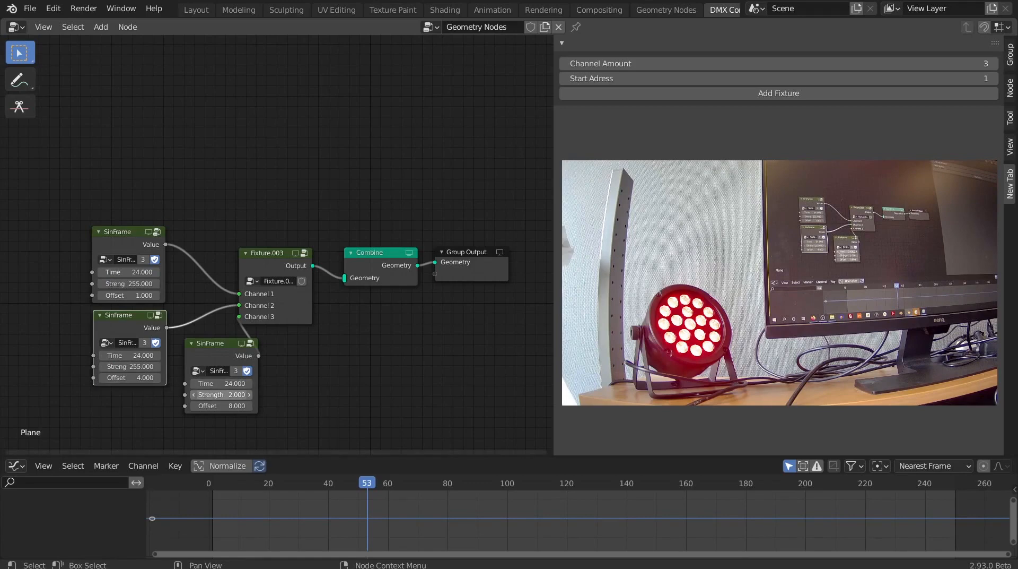
click(221, 394)
text(255)
key(Return)
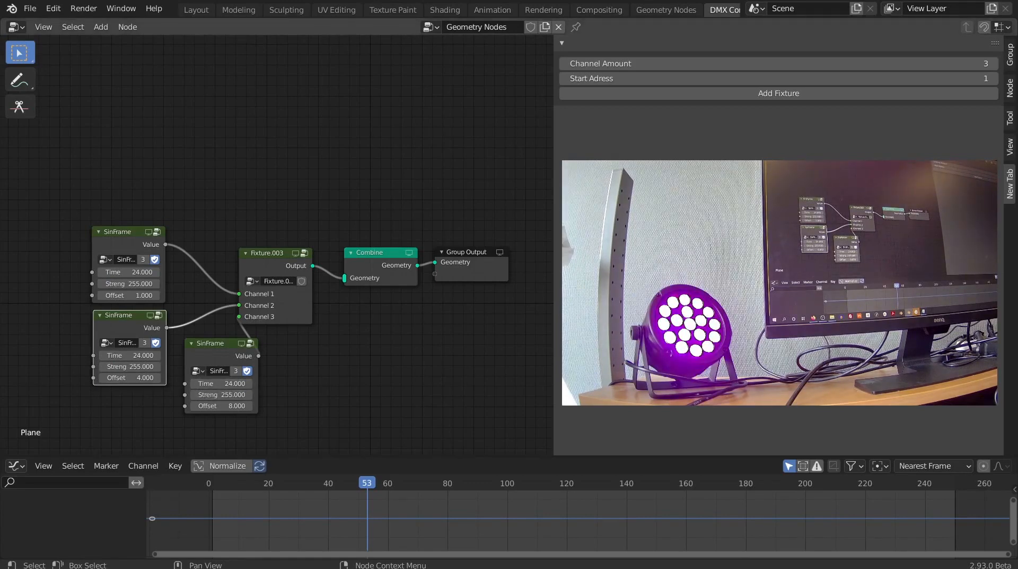
Replay the animation from the start to check the light at full strength, and stop playback
click(188, 482)
key(space)
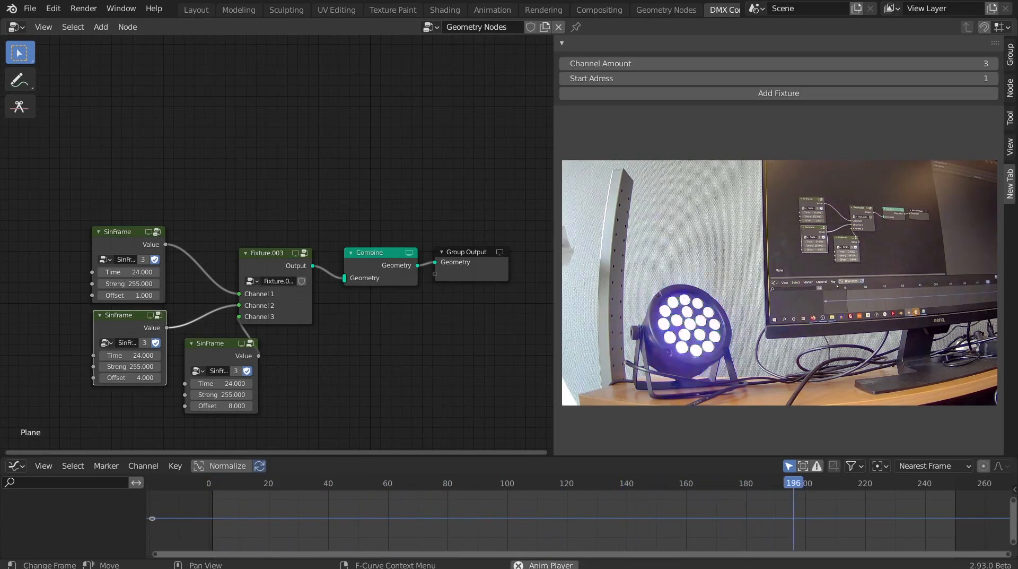
key(space)
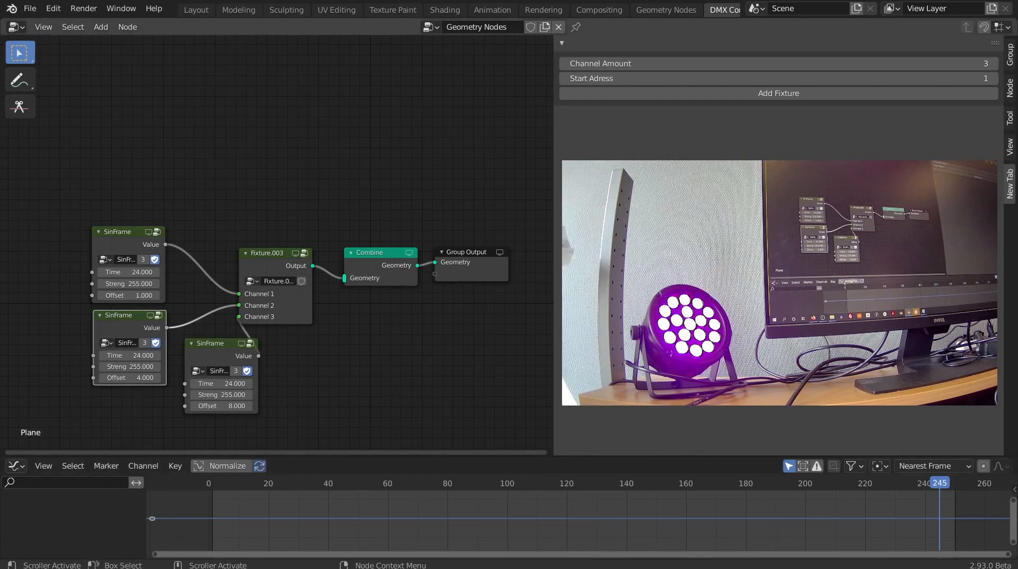
Line up the Channel 3 SinFrame node under the other two and delete all three SinFrame nodes
drag(217, 342, 124, 398)
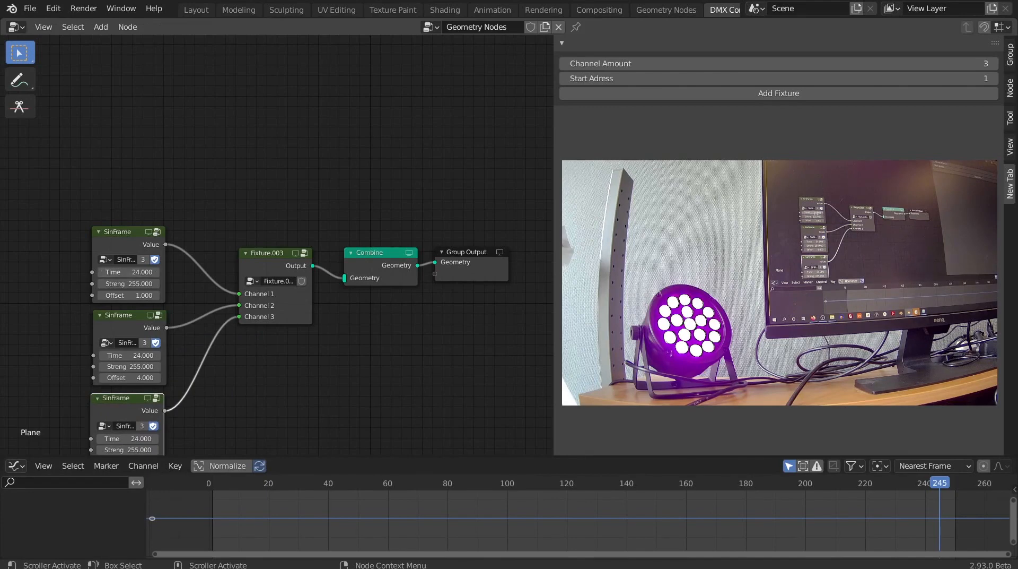
drag(45, 220, 165, 407)
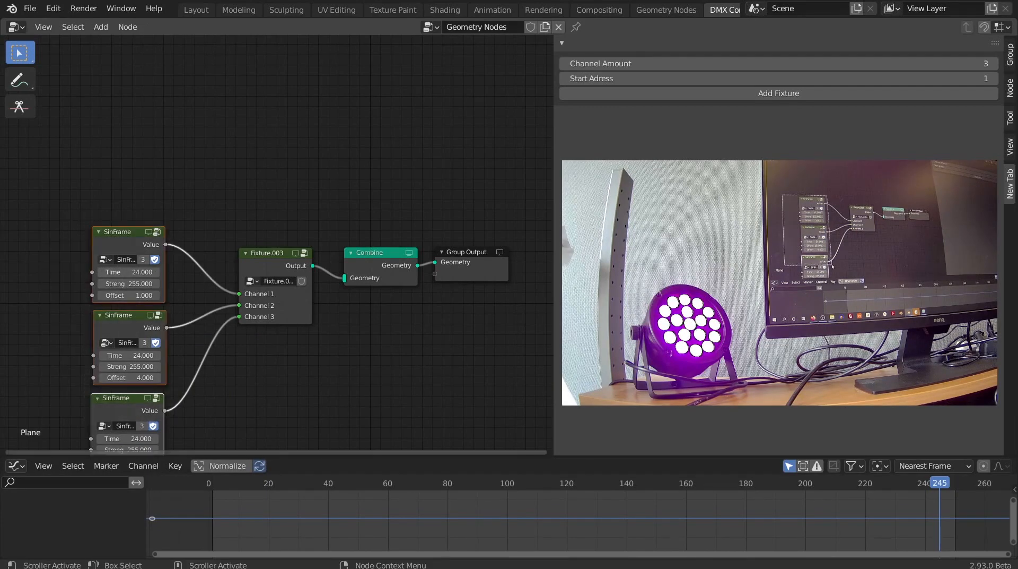
key(Delete)
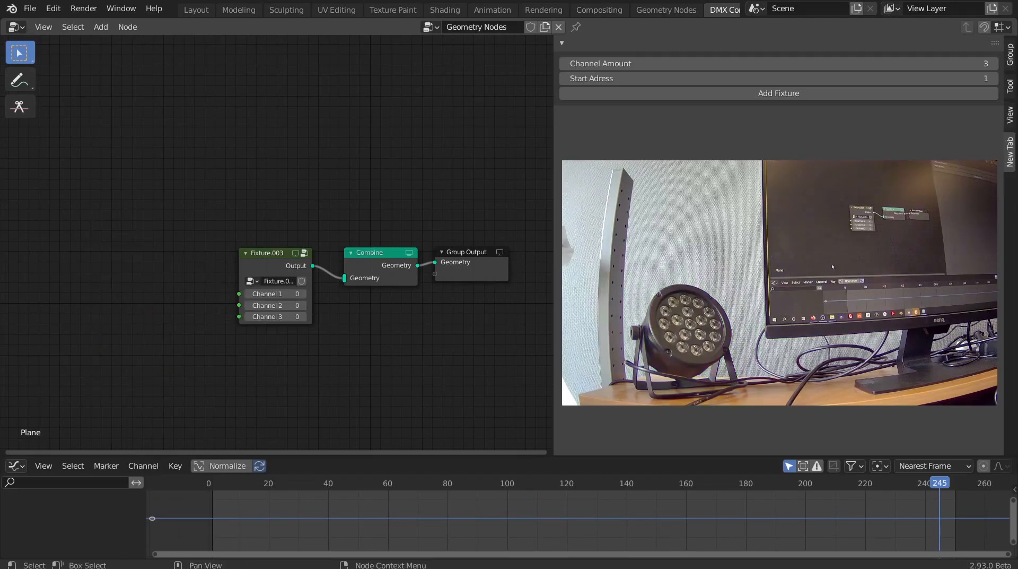
Add a ColorSep group node before the fixture and link its Red, Green and Blue outputs to Channels 1, 2 and 3
key(shift+a)
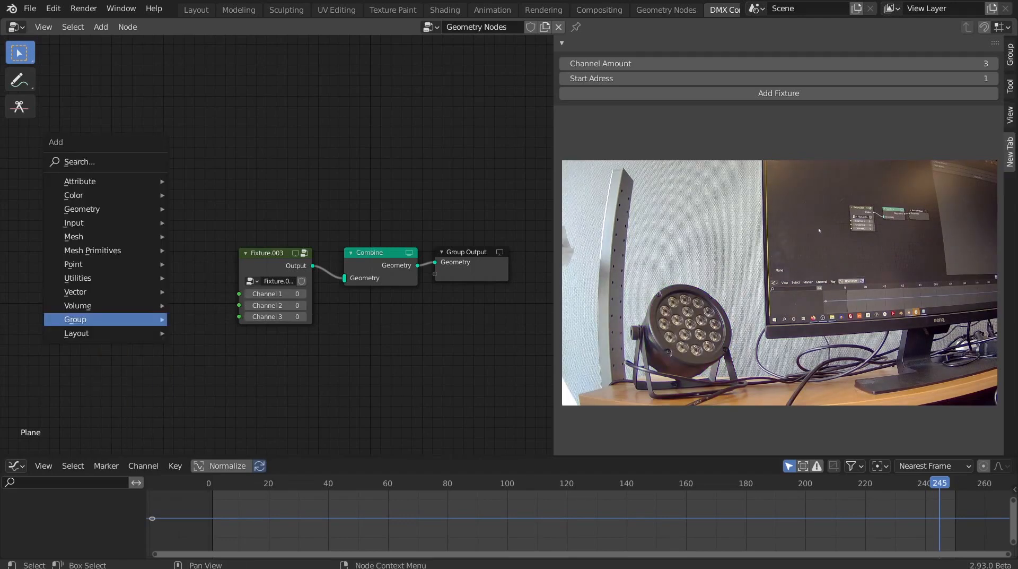
mouse_move(107, 319)
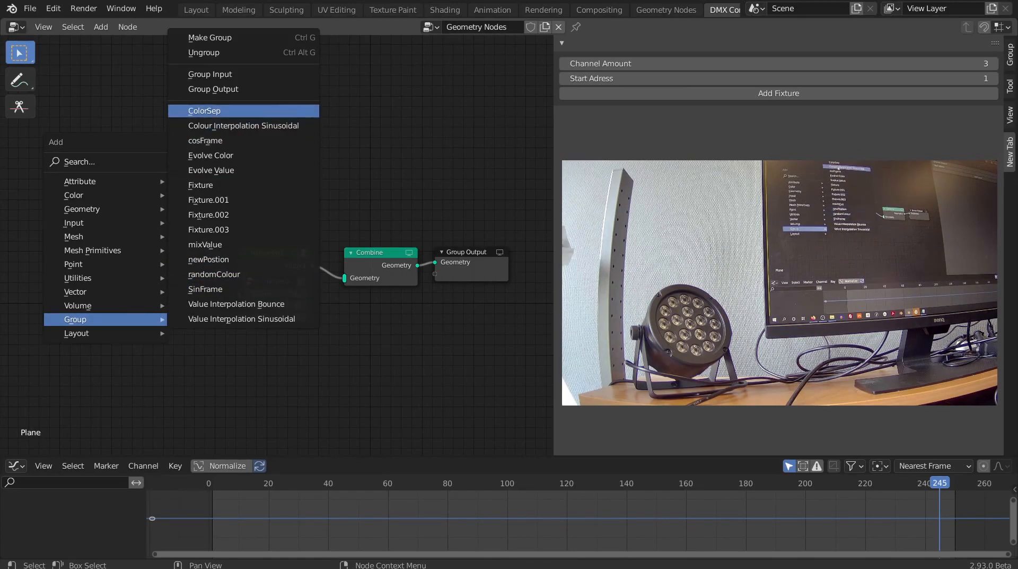
click(213, 110)
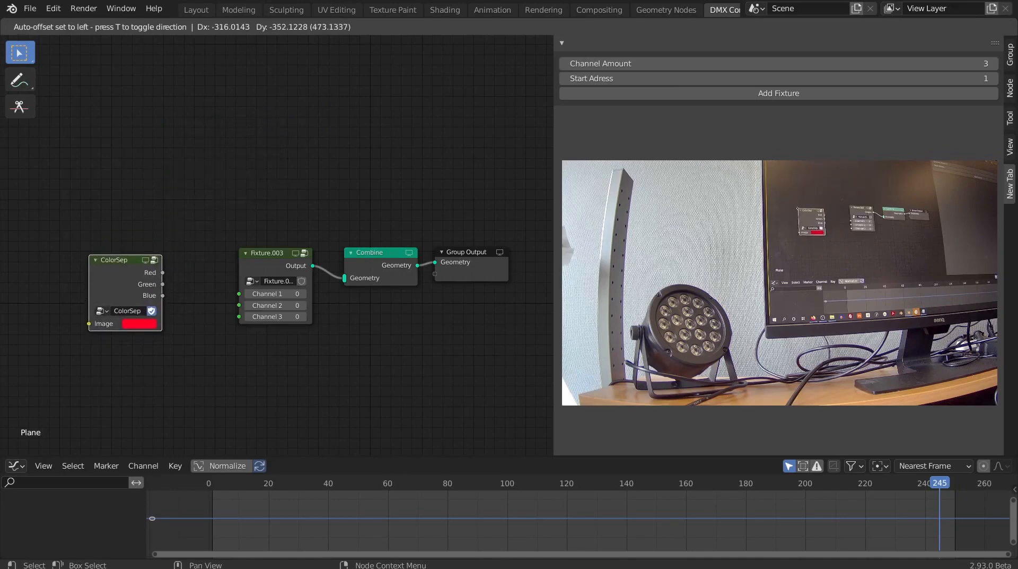
click(96, 260)
drag(163, 272, 239, 294)
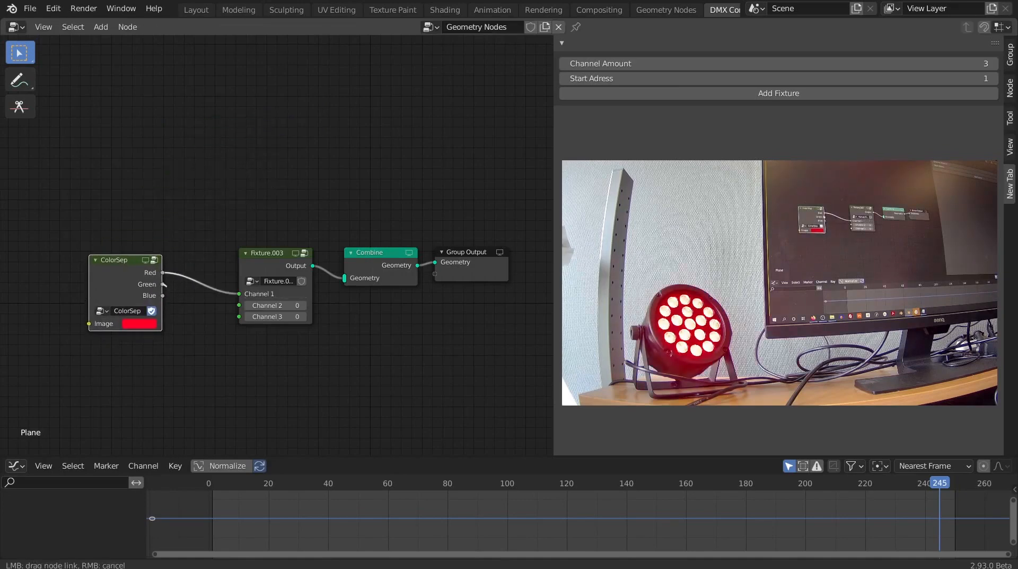
drag(162, 284, 239, 305)
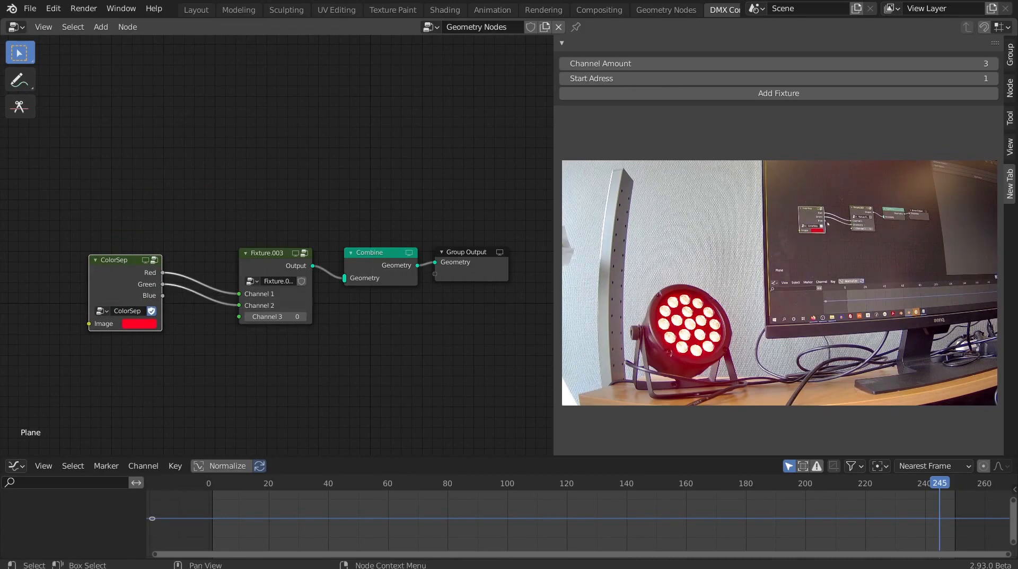
drag(163, 295, 239, 316)
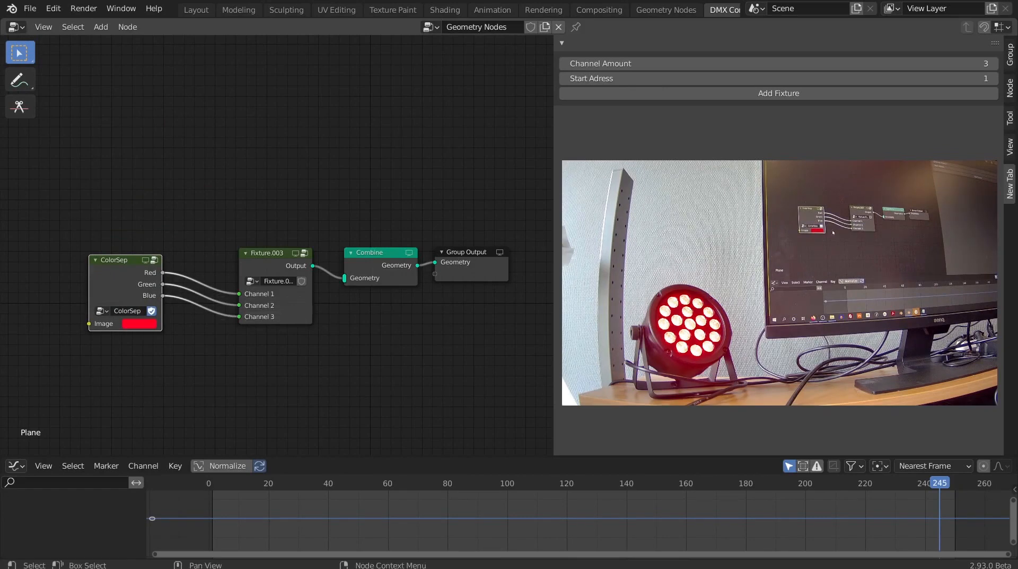
Set the ColorSep node's Image colour to black and insert a keyframe for it at frame 0
click(140, 323)
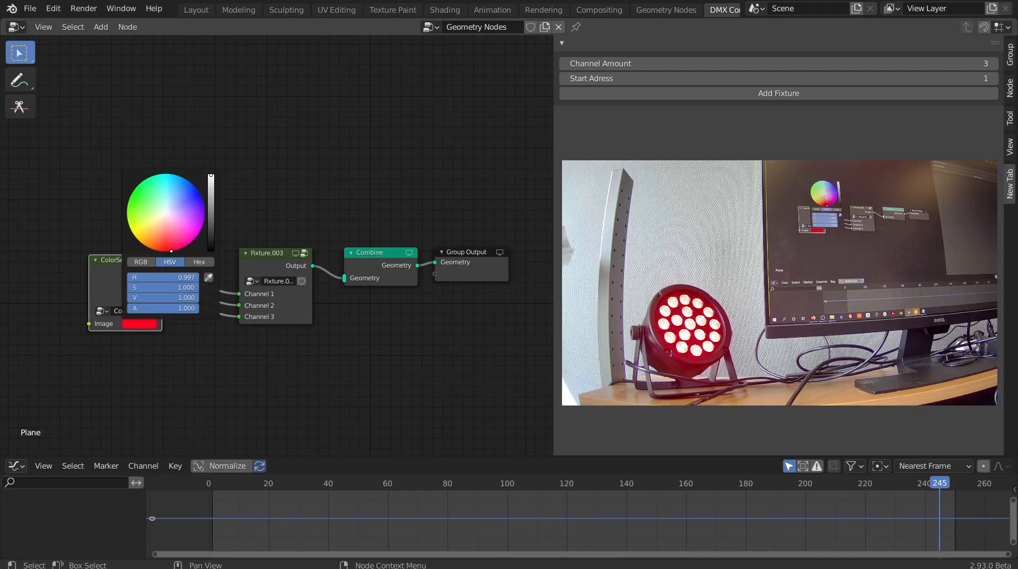
click(169, 217)
drag(211, 176, 211, 251)
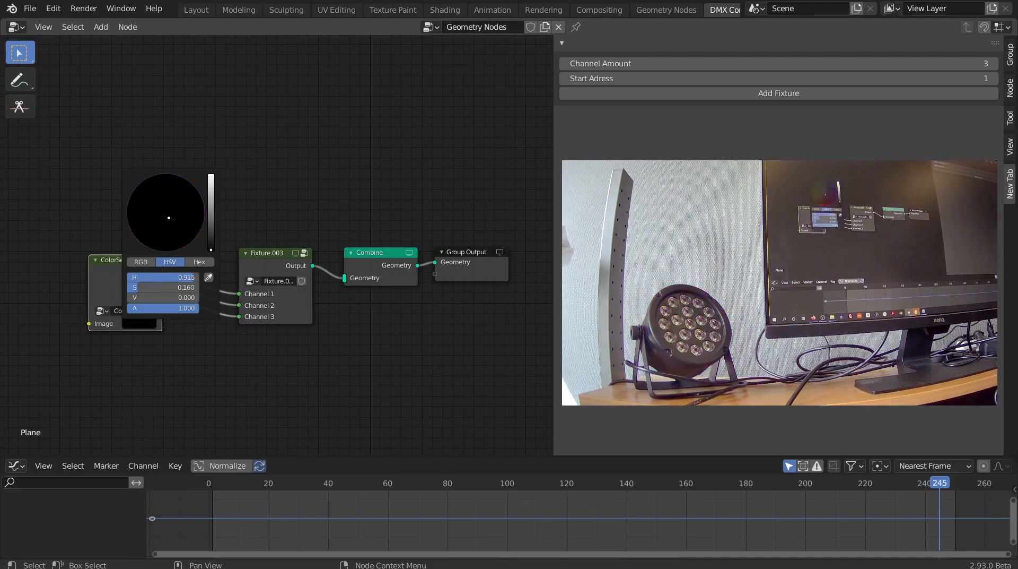
key(shift+Left)
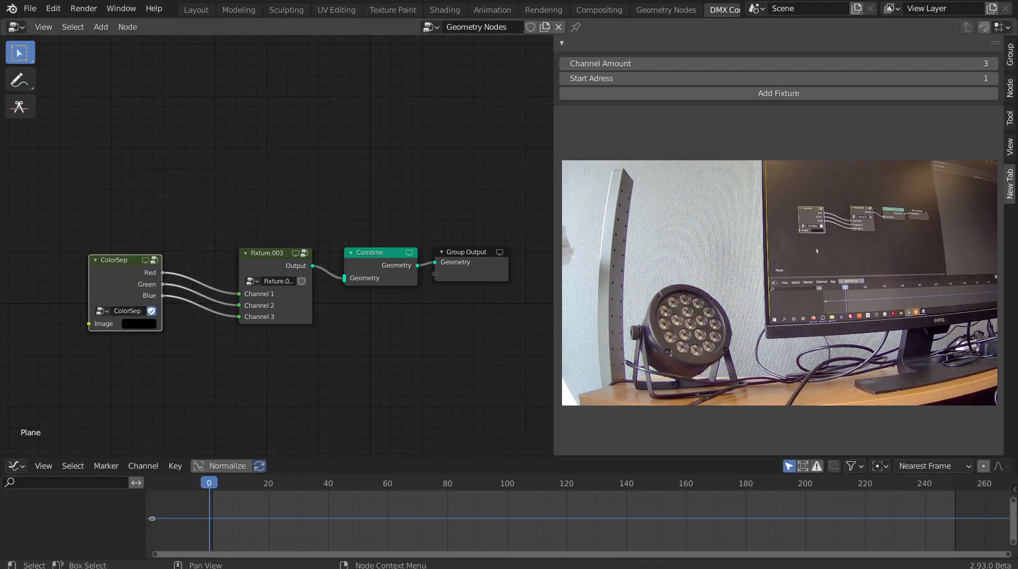
key(i)
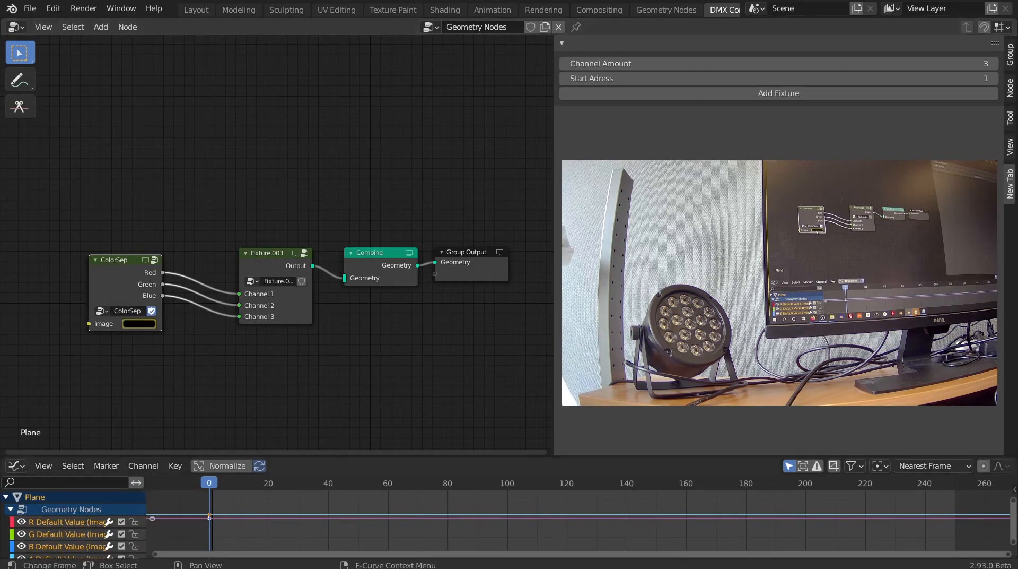
At frame 99, set the ColorSep Image colour to a bright cyan and insert a keyframe for it
click(257, 483)
drag(257, 482, 504, 482)
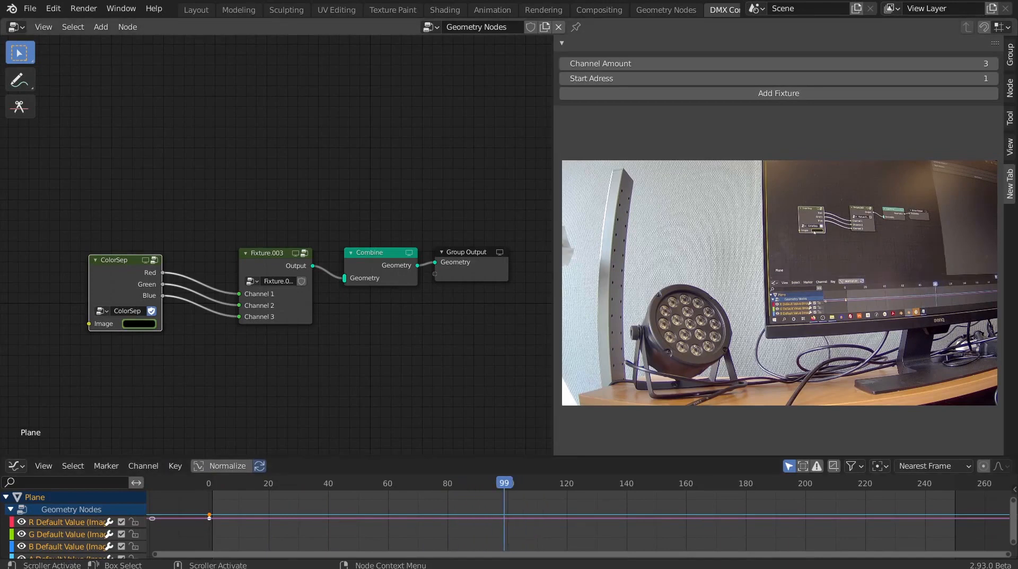
click(139, 323)
mouse_move(211, 250)
mouse_down()
mouse_move(211, 174)
mouse_move(167, 178)
mouse_up()
click(183, 183)
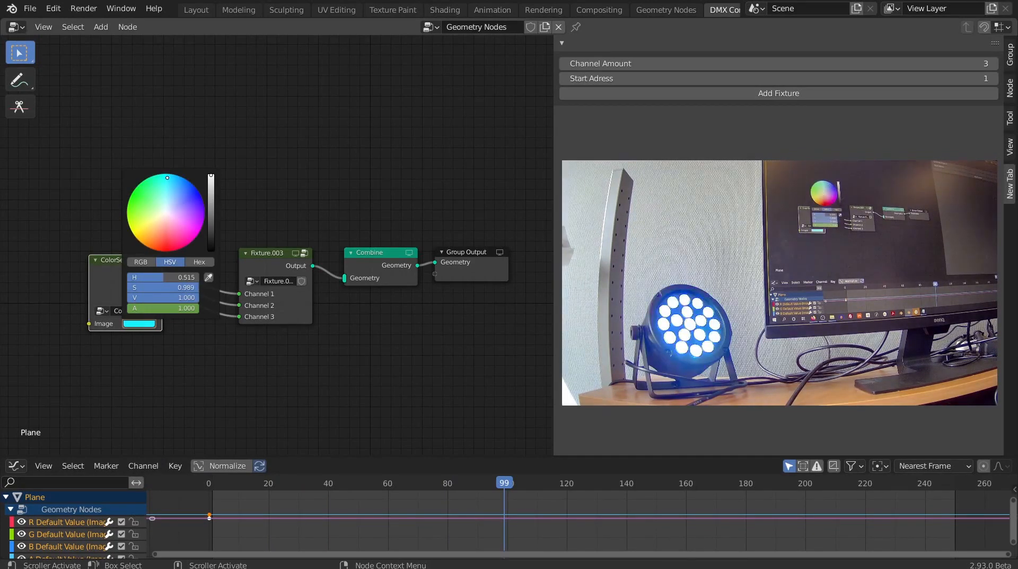
key(i)
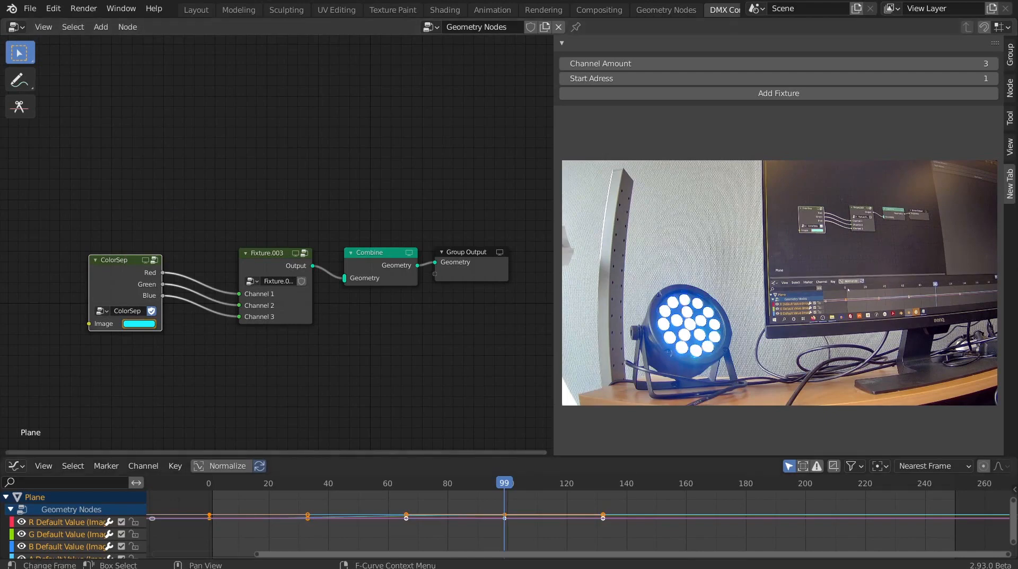
Play the animation from the start to check the black-to-cyan fade on the light, and stop playback
key(shift+Left)
key(space)
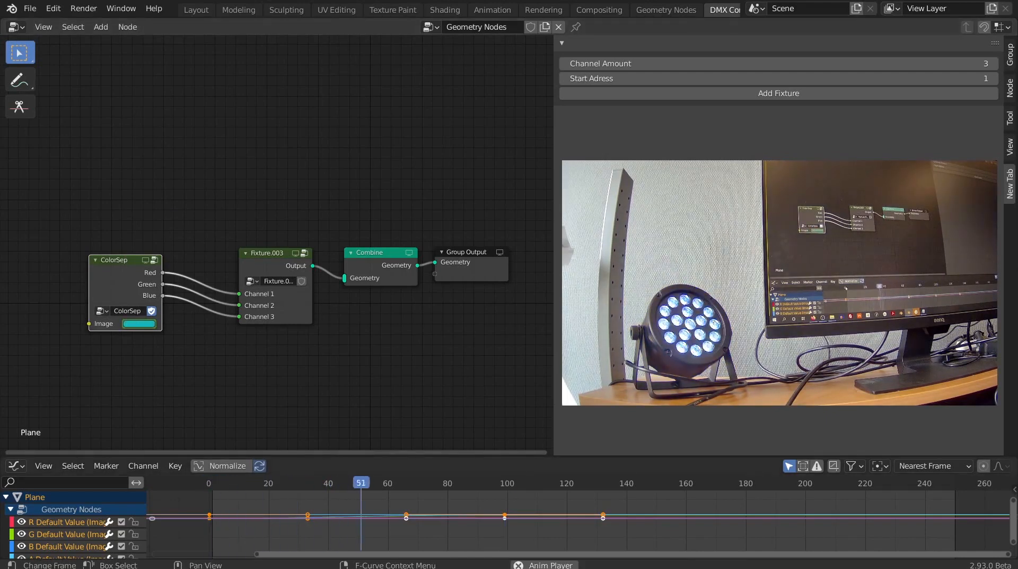
key(space)
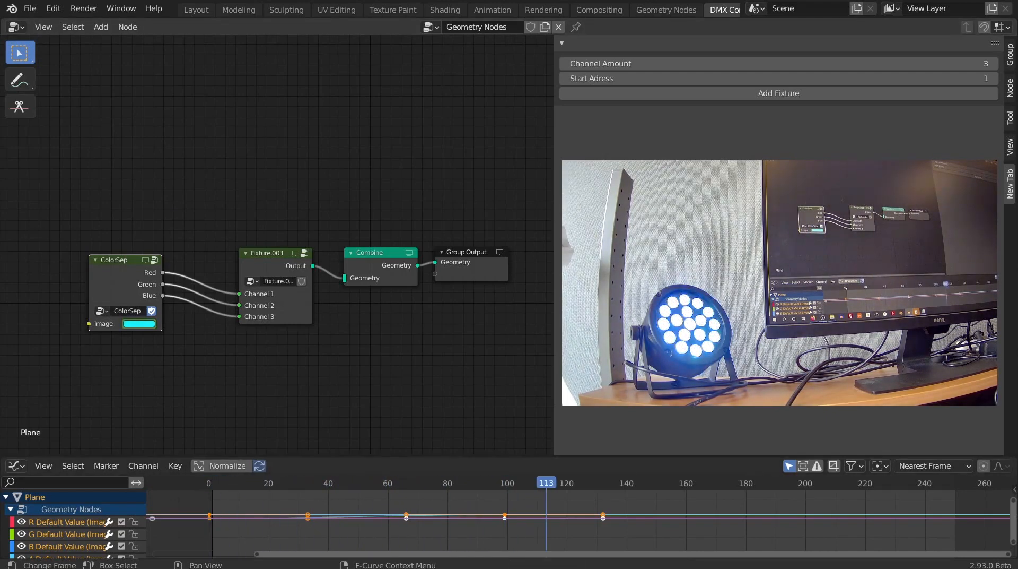
At frame 181, set the ColorSep node's Image colour to a golden yellow and insert a keyframe for it
click(749, 483)
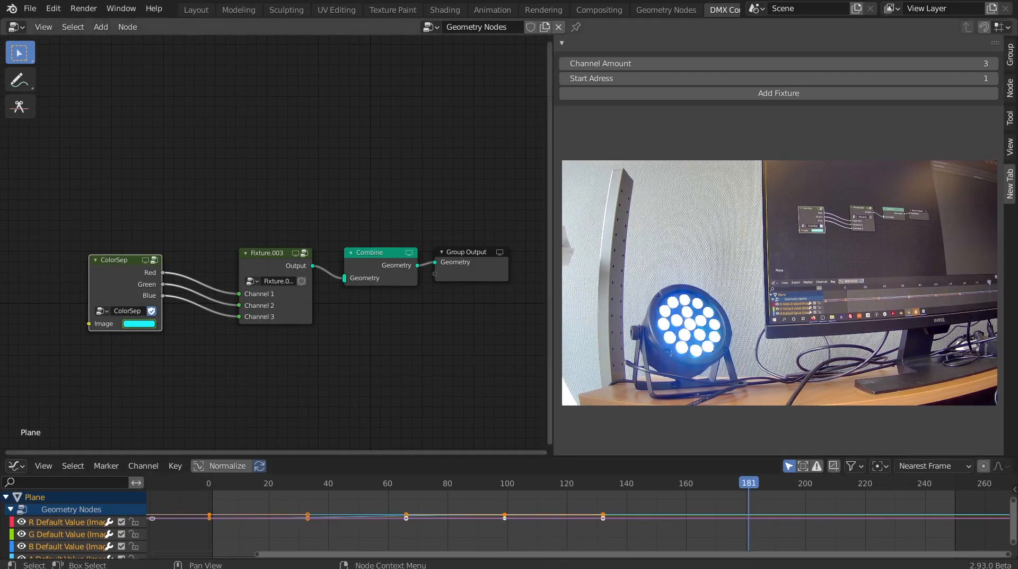
click(148, 324)
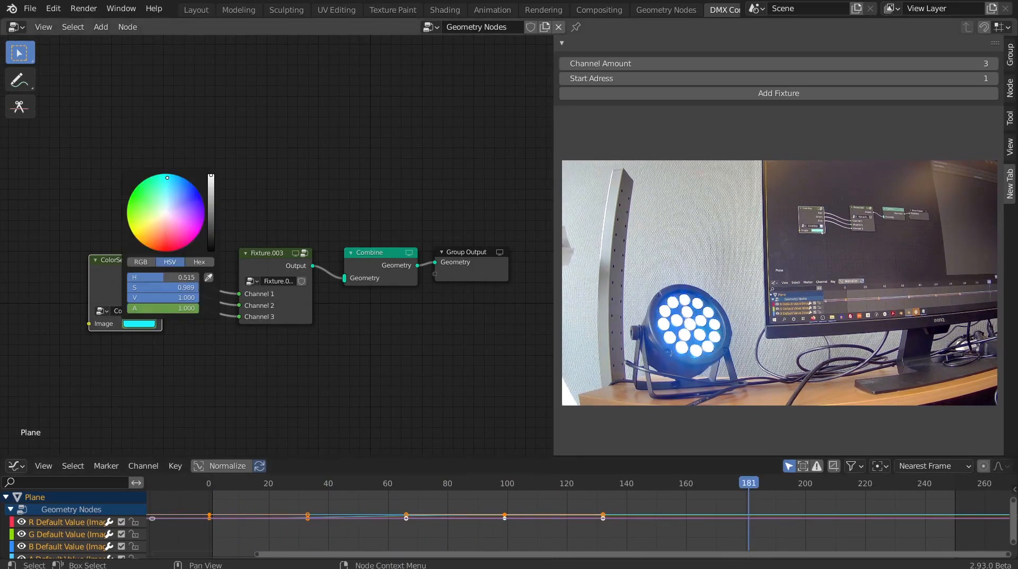
click(149, 246)
drag(149, 246, 136, 238)
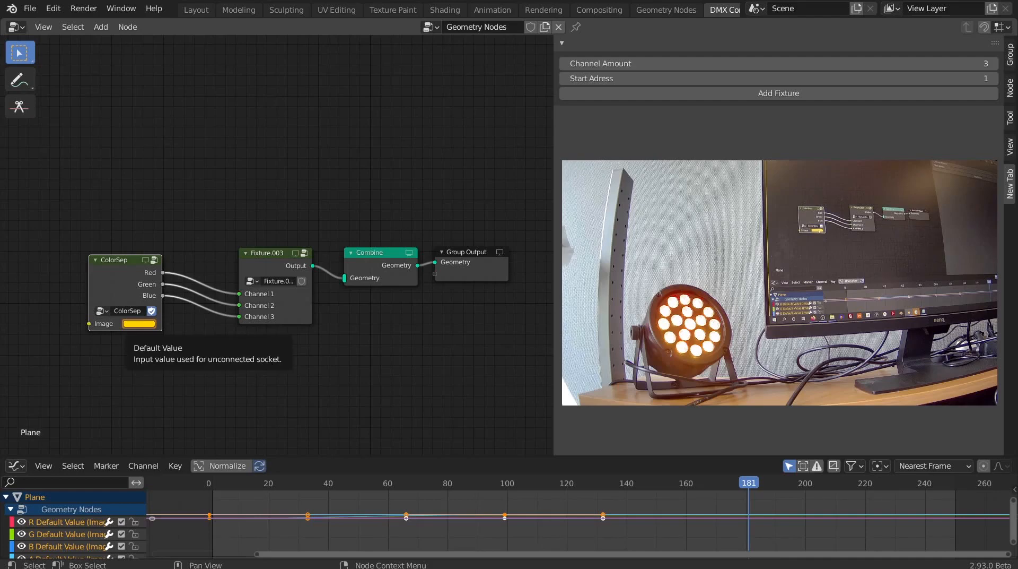
key(i)
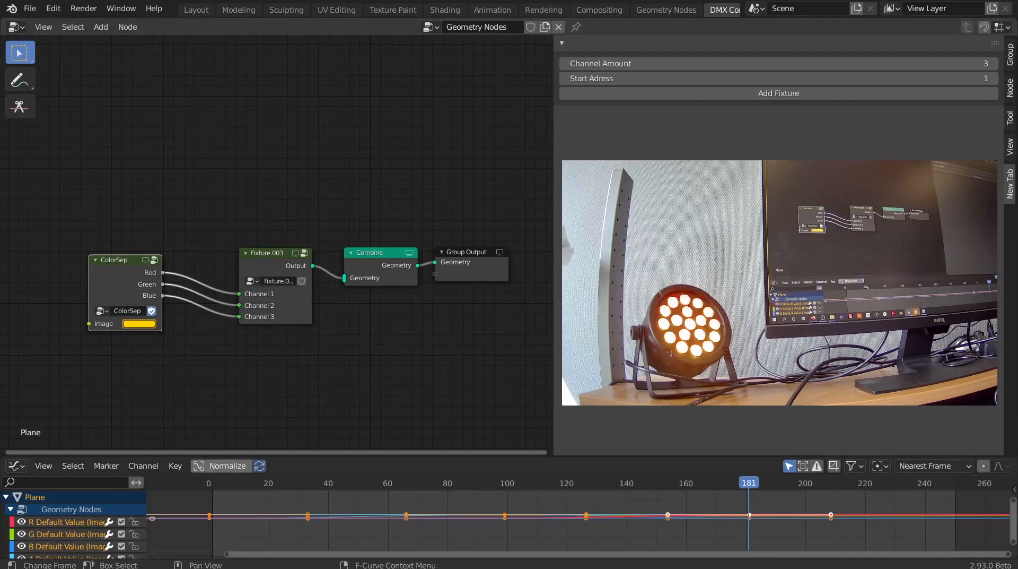
Play the animation from the start to check the keyframed colour changes on the light, and stop playback
click(212, 483)
key(space)
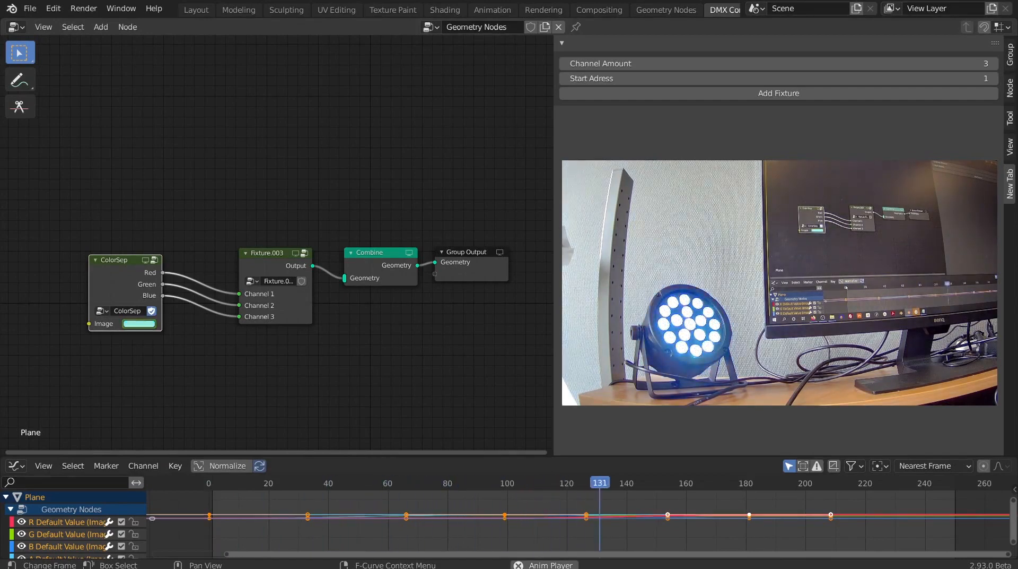
key(space)
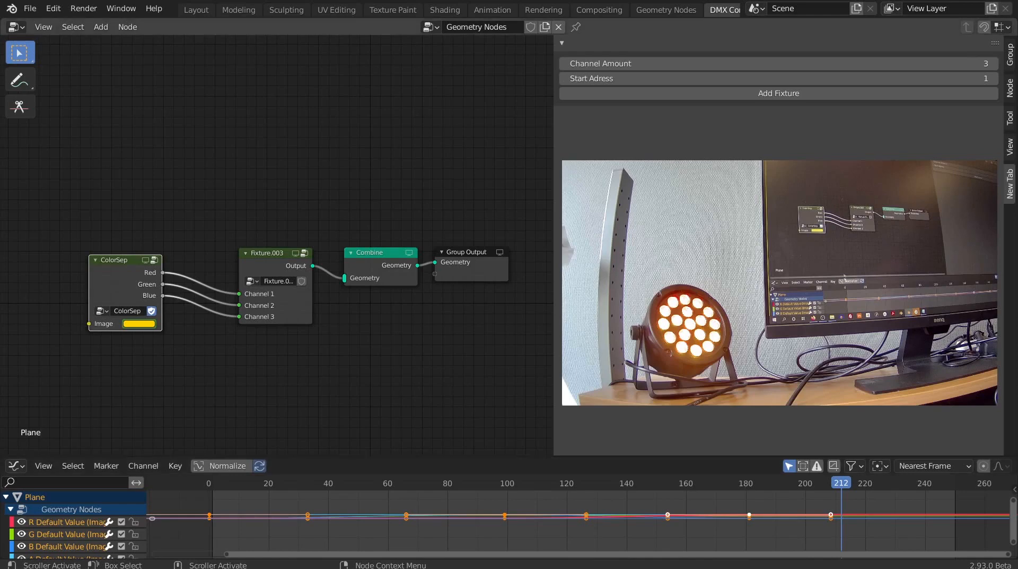
Move the ColorSep node closer to the fixture, add an Evolve Color group node before it and link its Image output to ColorSep's Image input
drag(109, 284, 168, 272)
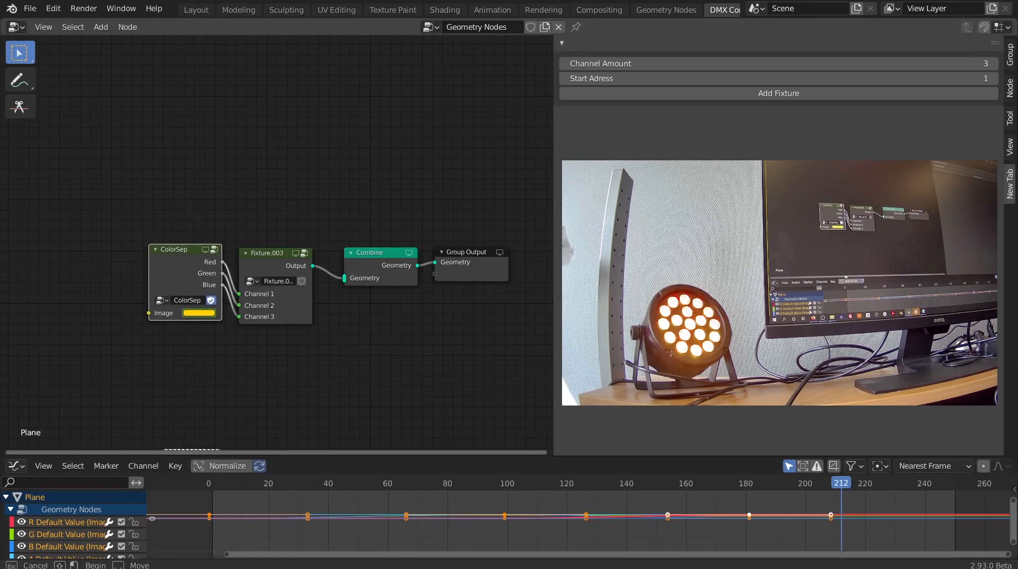
click(81, 203)
key(shift+a)
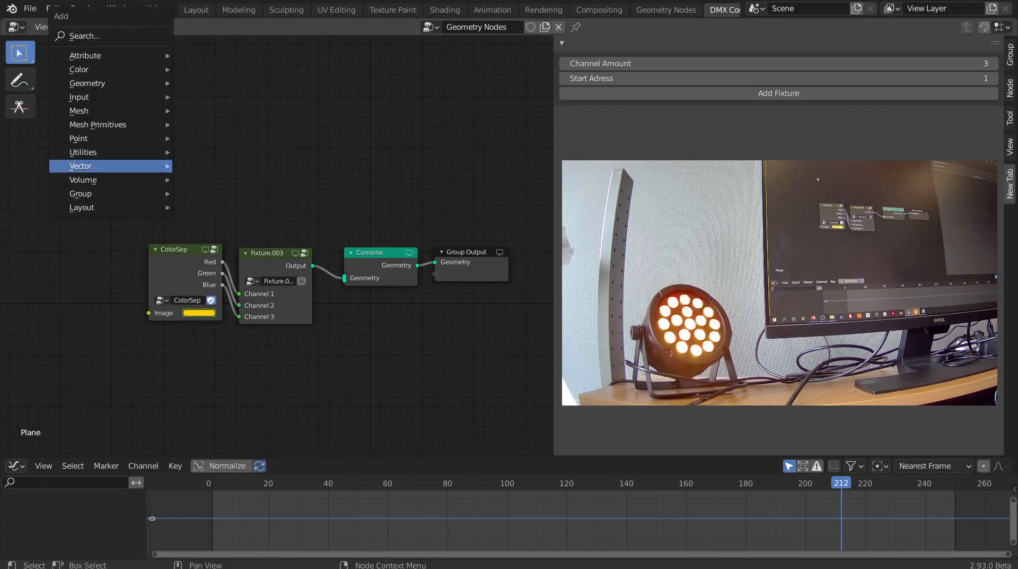
mouse_move(84, 166)
mouse_move(85, 194)
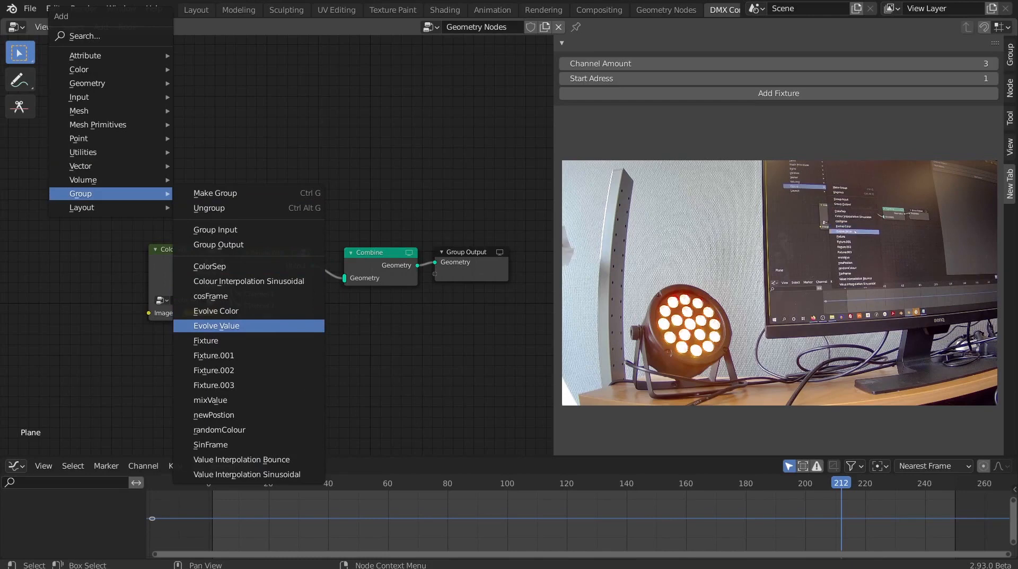
click(216, 311)
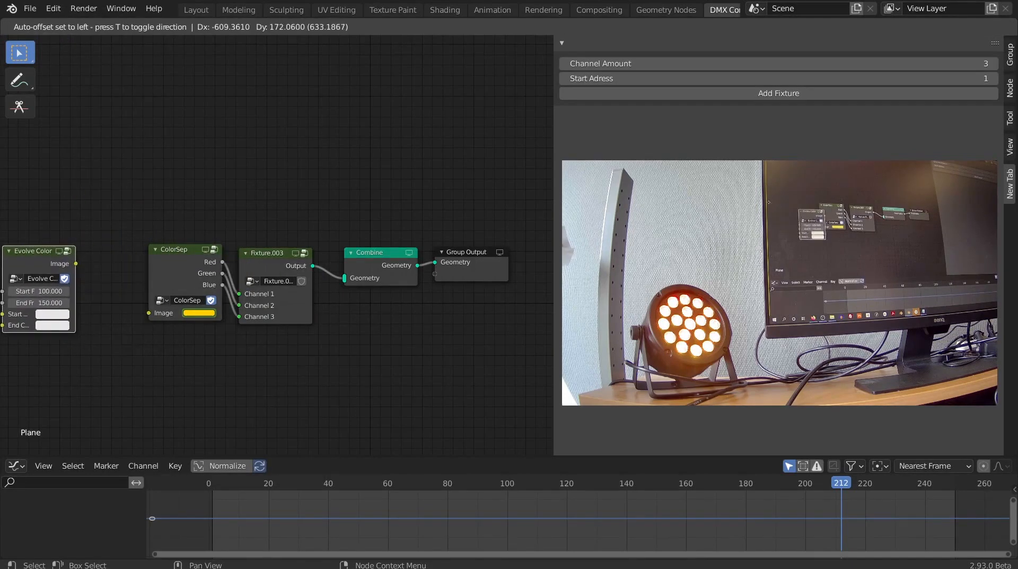
click(19, 243)
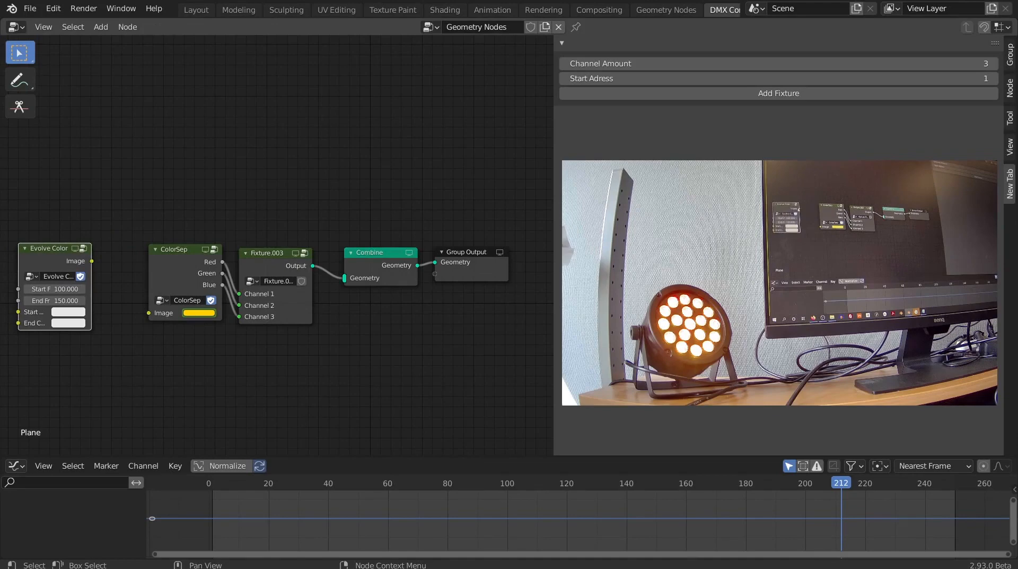
drag(92, 261, 150, 313)
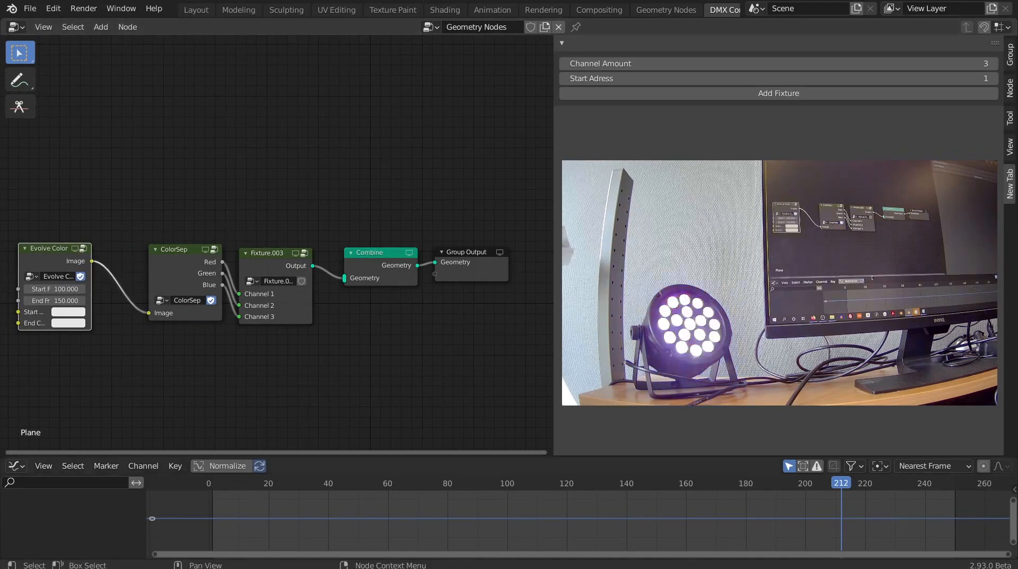
Go to frame 5, set the Evolve Color node's Start Frame to 0 and widen the node
drag(307, 509, 224, 509)
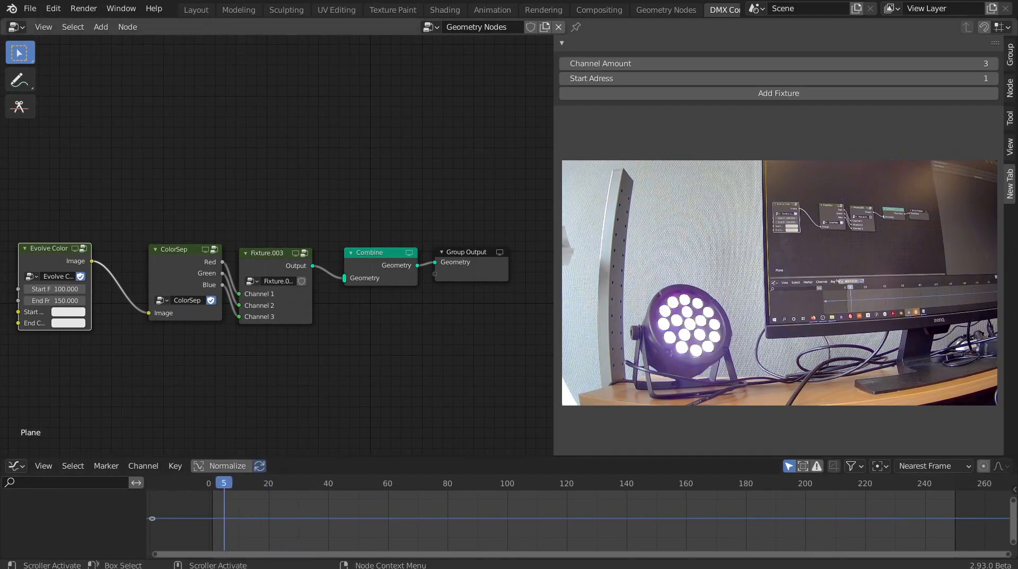
click(55, 289)
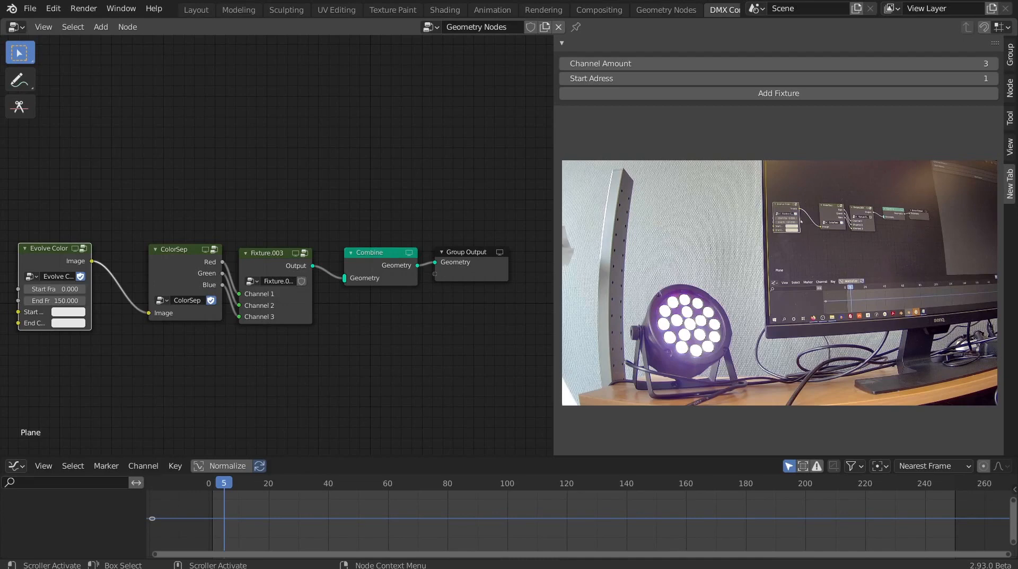
drag(91, 290, 117, 293)
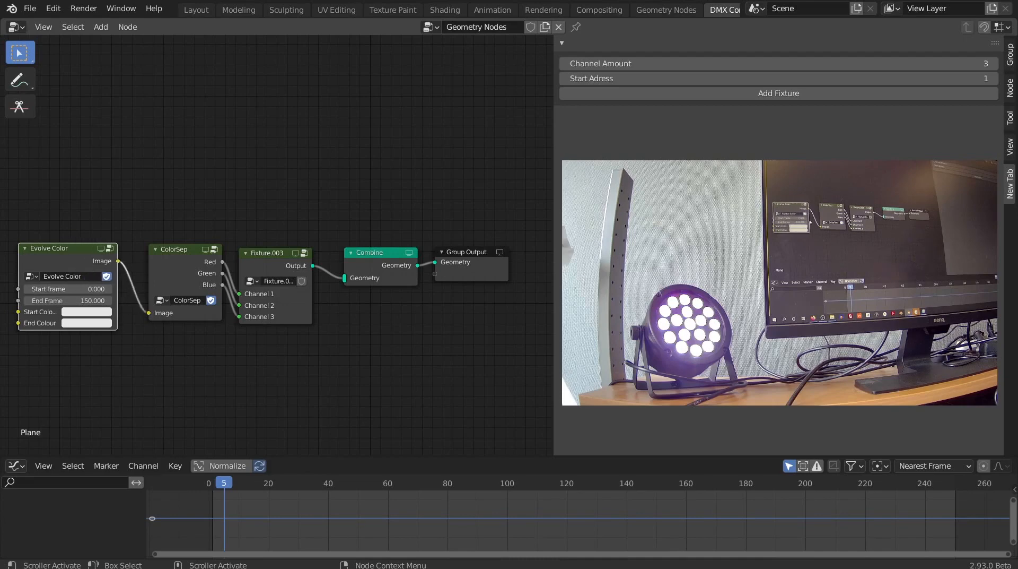
Set the Evolve Color node's Start Colour to red and its End Colour to blue with hue 0.622 and saturation 1
click(86, 312)
drag(105, 233, 105, 240)
click(85, 323)
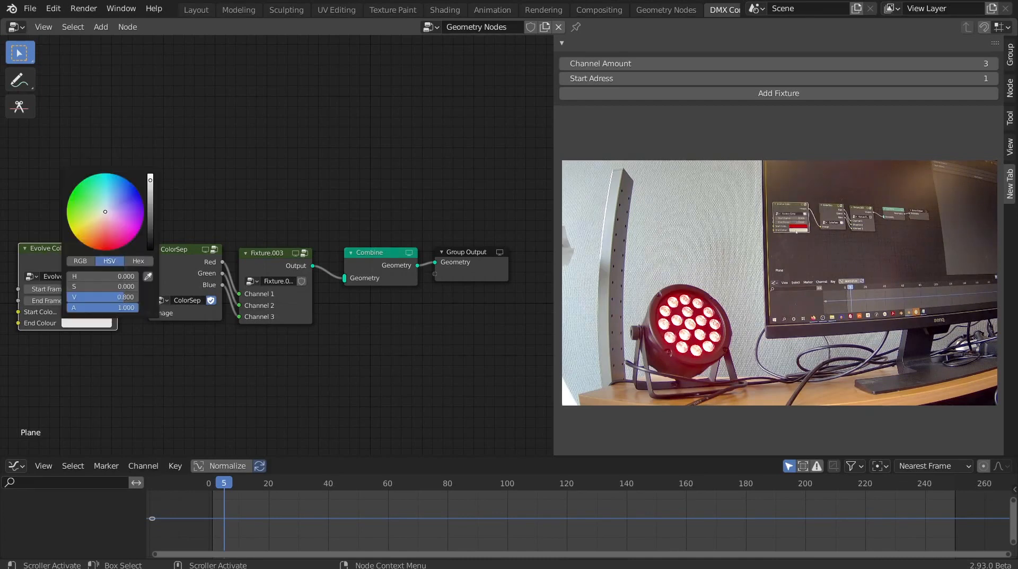
click(124, 178)
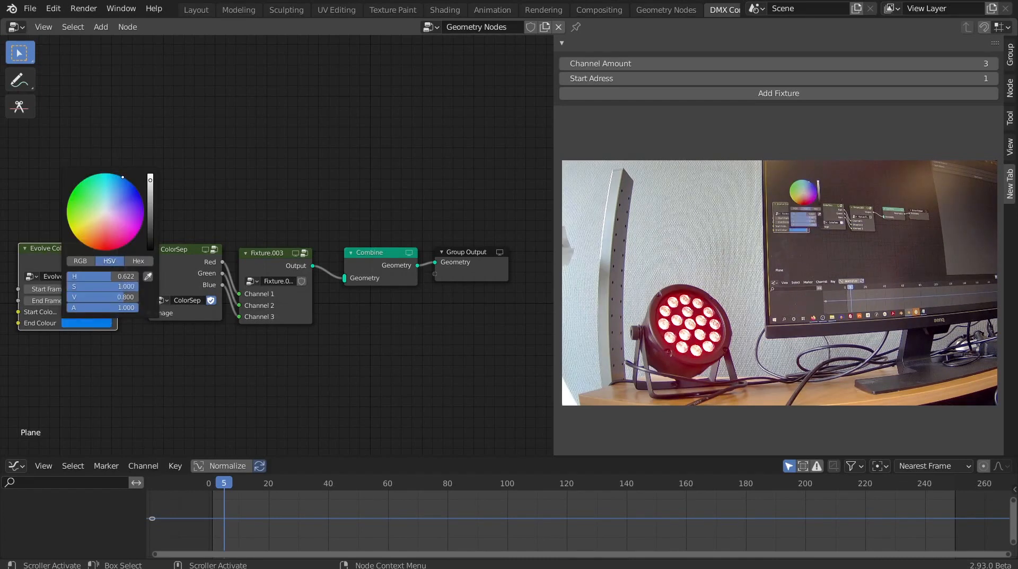
Play the animation from frame 0 to check the red-to-blue transition on the light, and stop playback
click(209, 484)
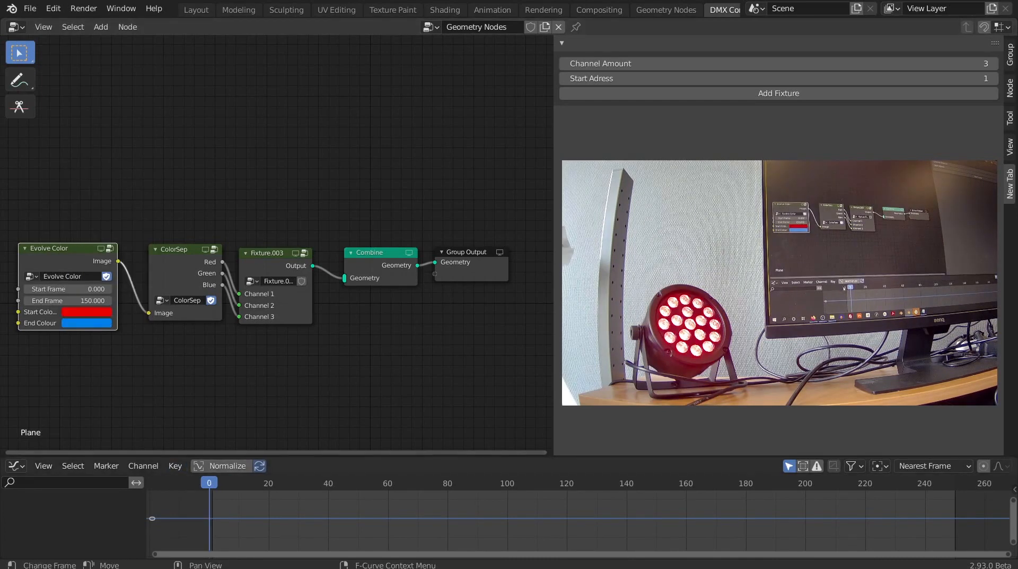
key(space)
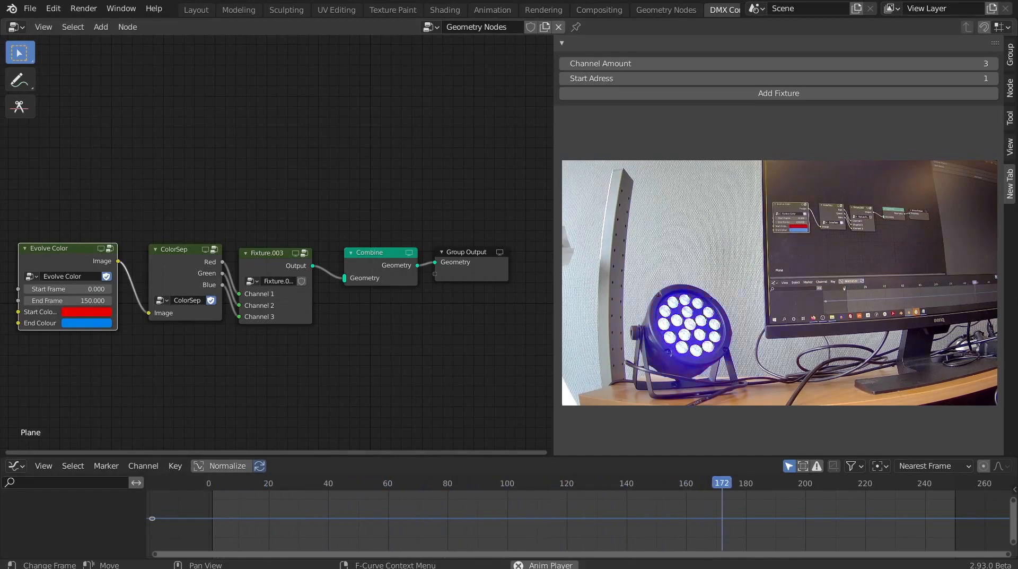
key(space)
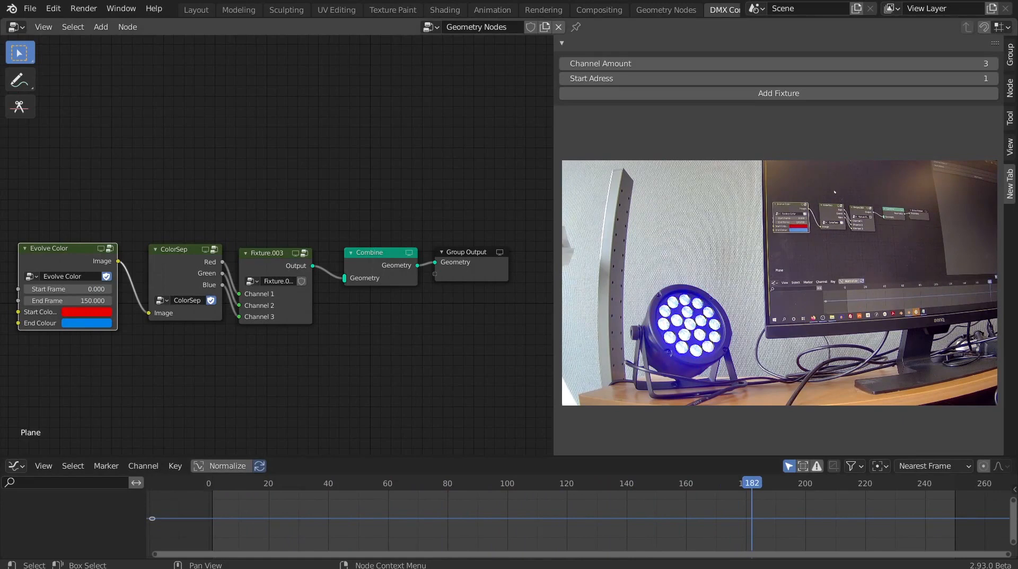
Move the ColorSep, fixture, Combine and Group Output nodes away from Evolve Color to make room between them
drag(171, 201, 458, 347)
key(g)
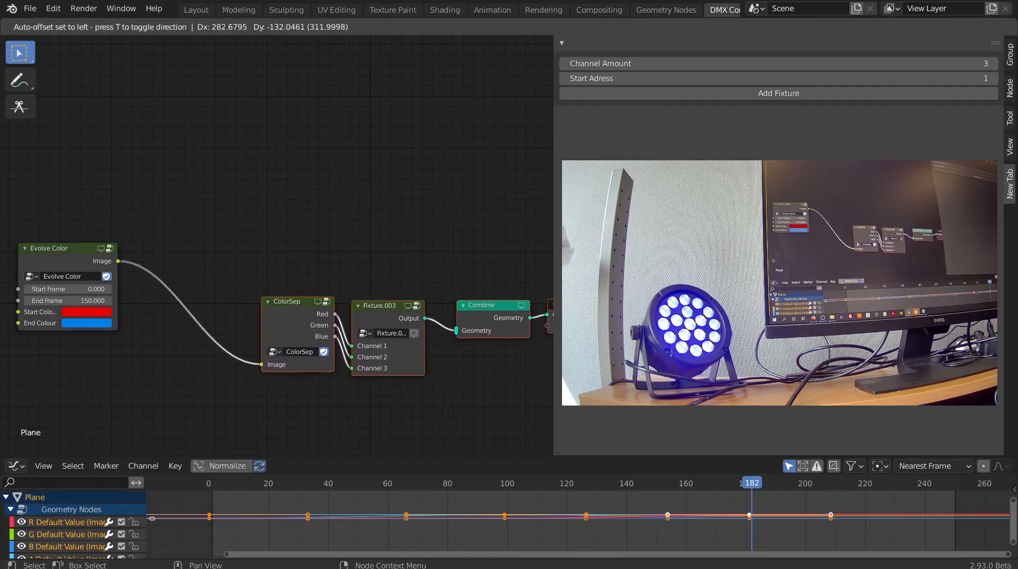
click(48, 395)
Duplicate the Evolve Color node and insert the copy into the link between the original and ColorSep, feeding its Start Colour
click(51, 255)
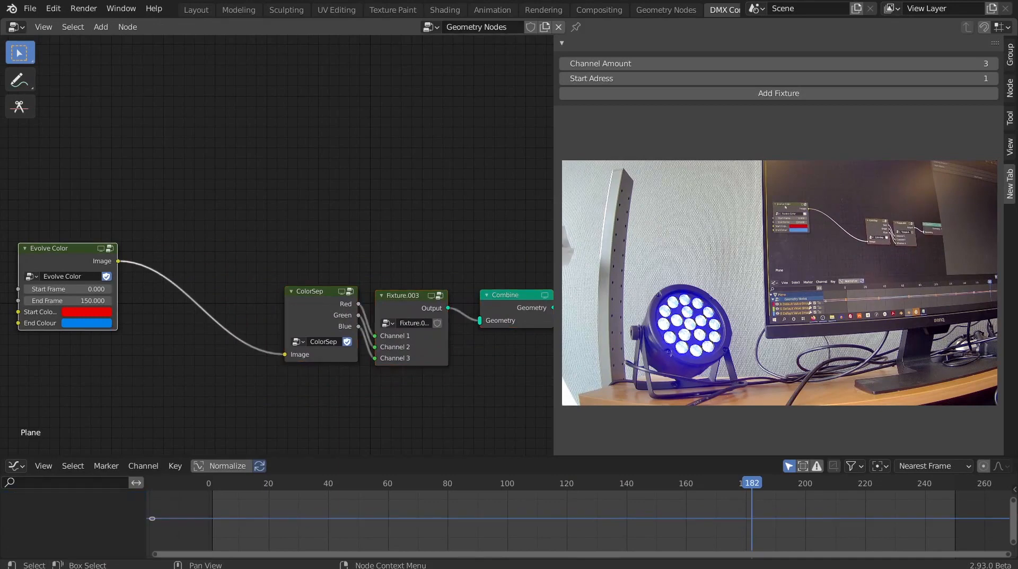
key(shift+d)
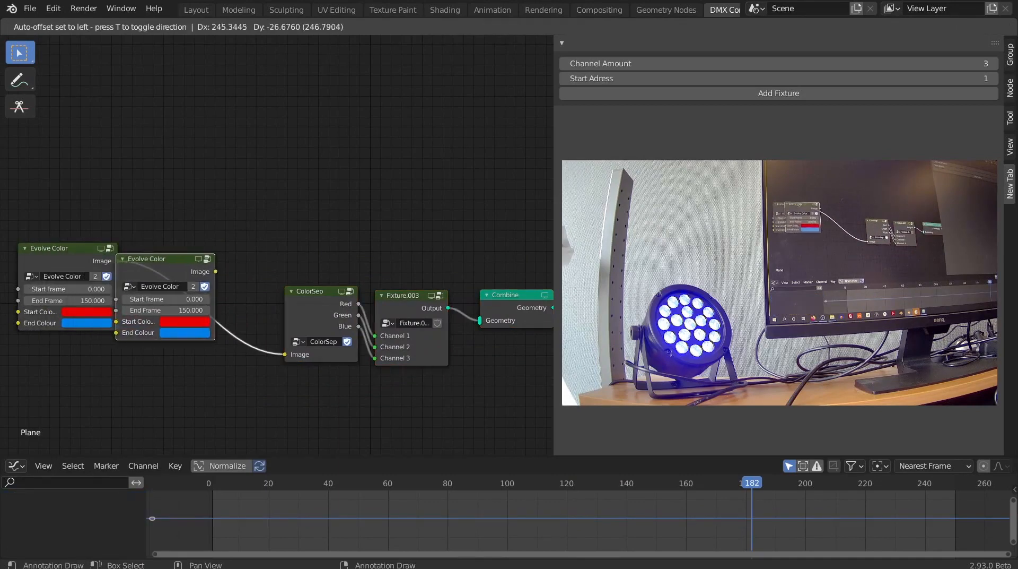
click(167, 256)
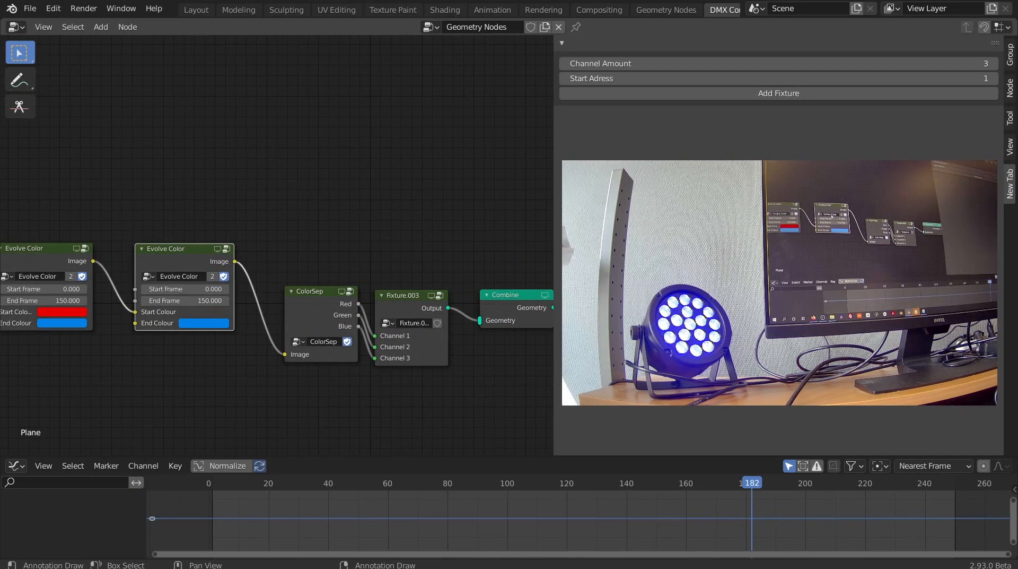
On the second Evolve Color node, set the End Colour to magenta, the Start Frame to 150 and the End Frame to 200
click(203, 322)
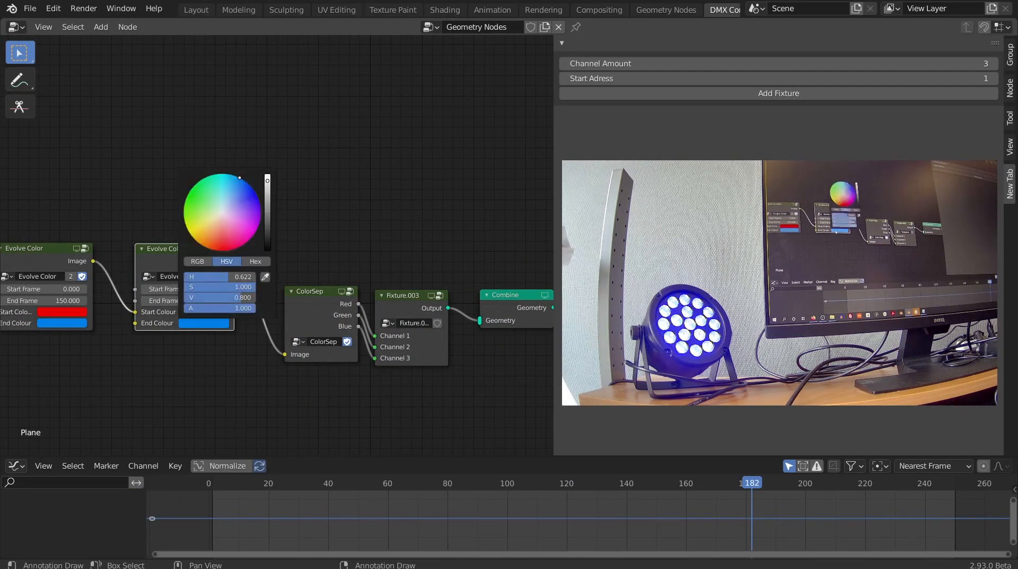
click(250, 238)
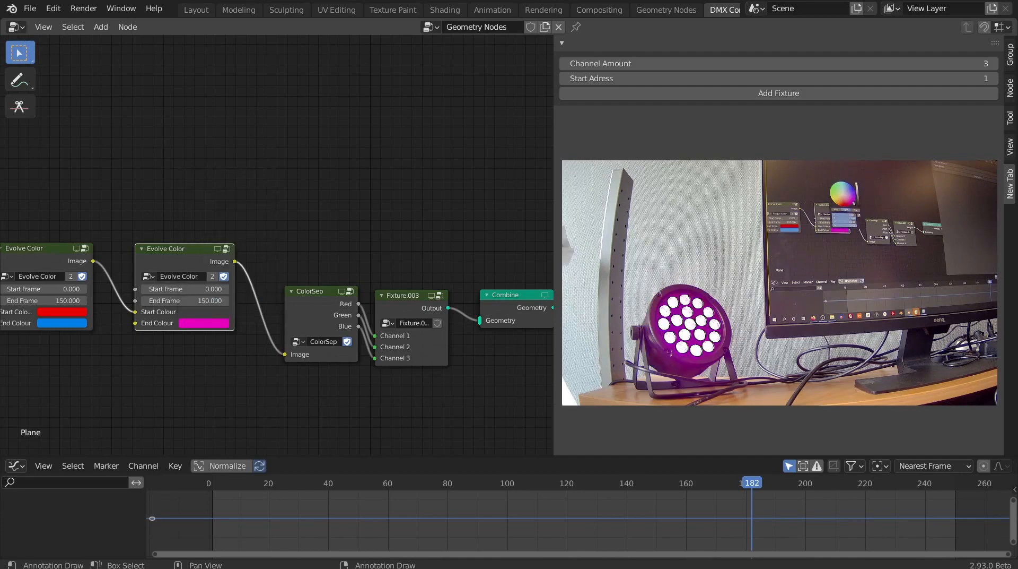
click(180, 289)
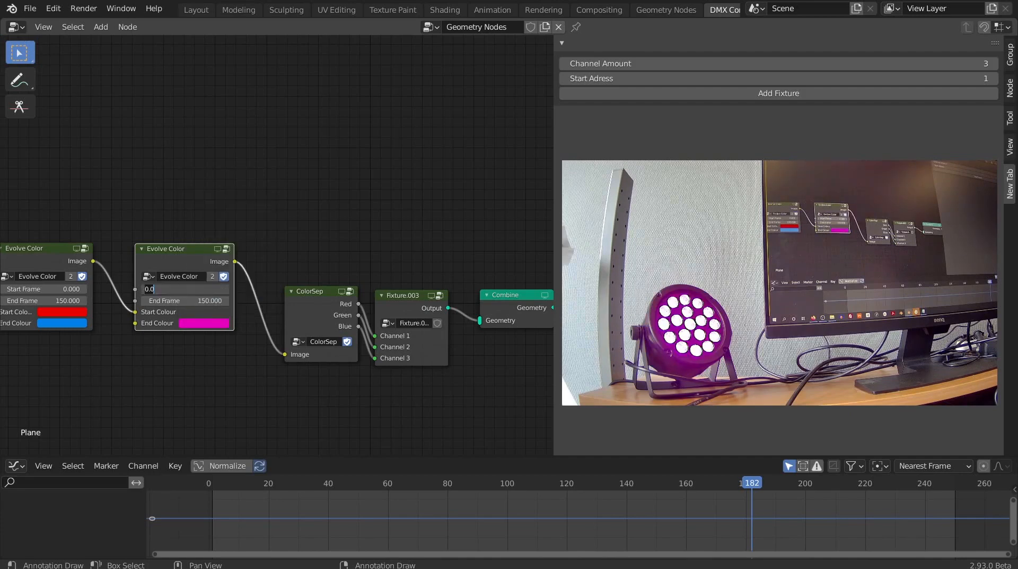
text(150)
key(Tab)
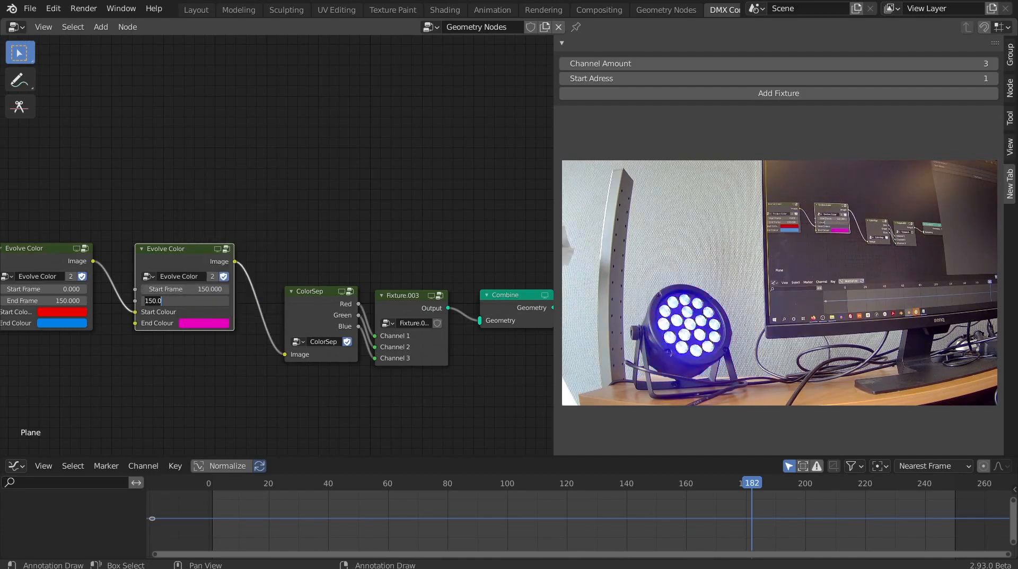
key(Return)
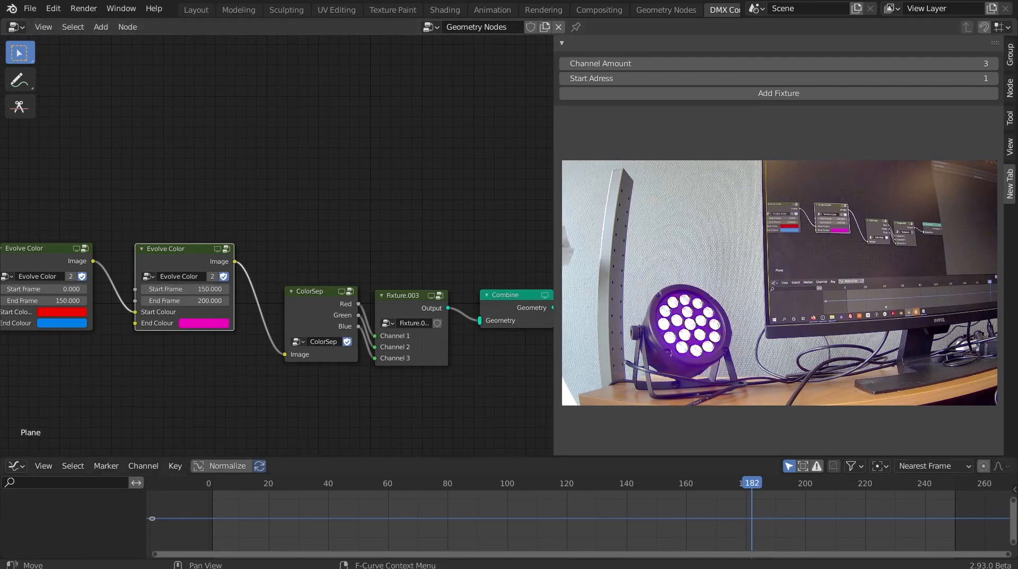
Play the animation from the start and scrub the timeline to check the red, blue and magenta transitions on the light
key(shift+Left)
key(space)
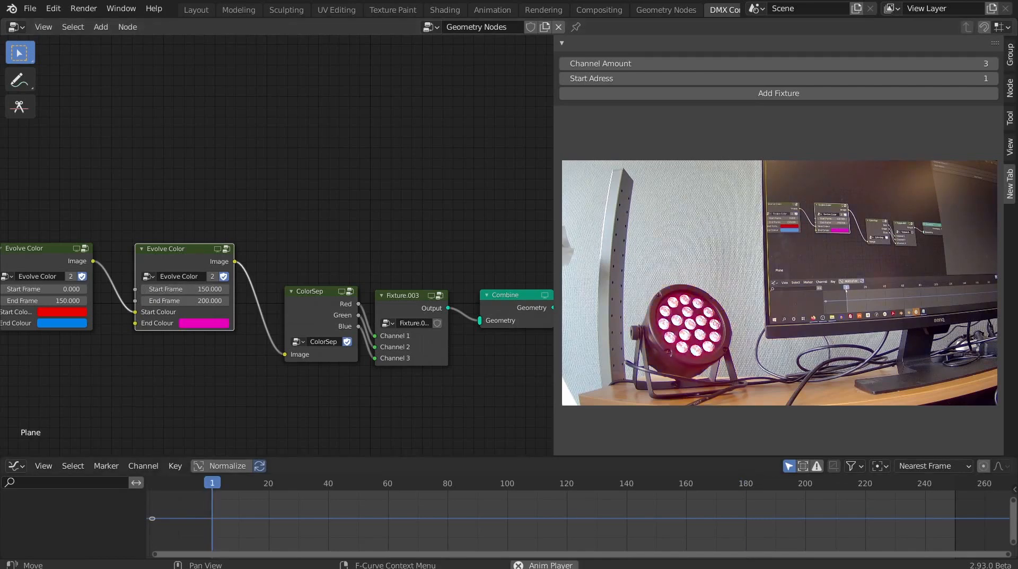
key(space)
key(shift+Left)
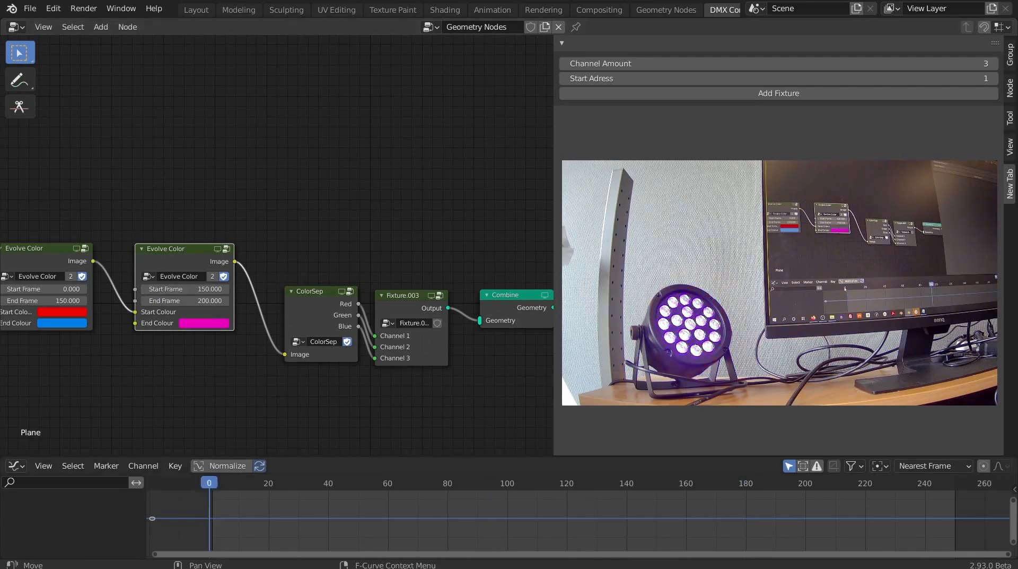
key(space)
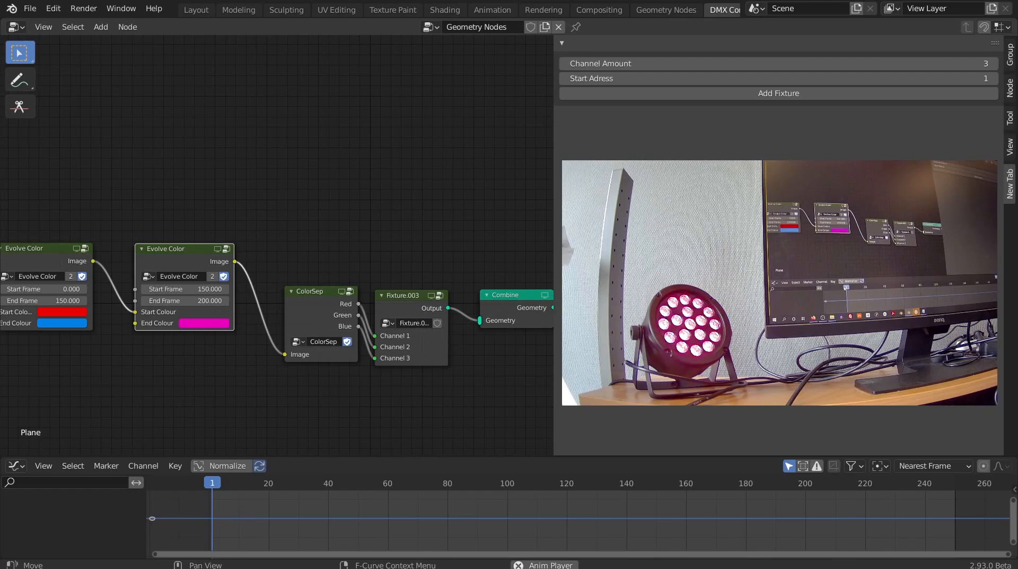
key(space)
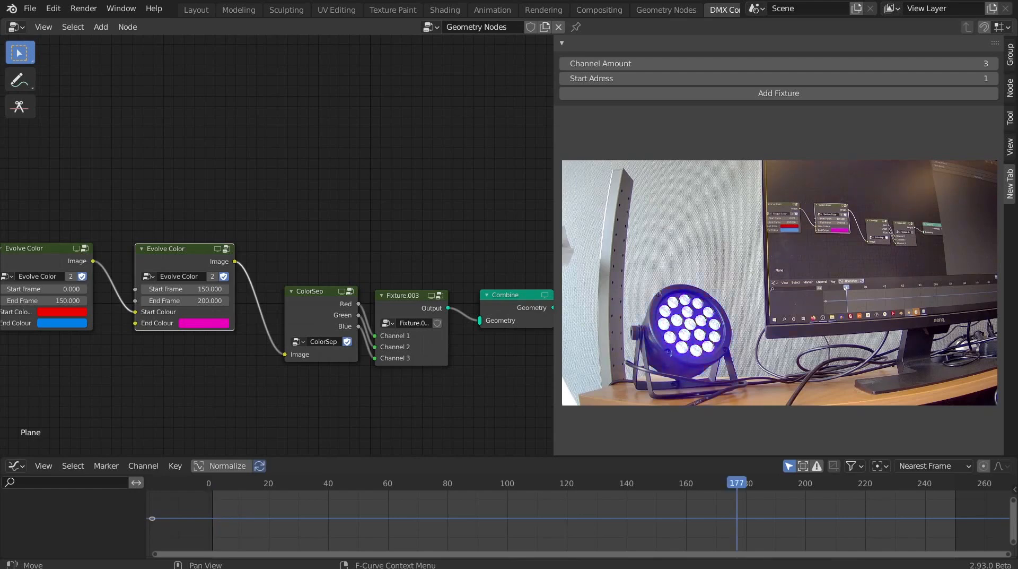
key(space)
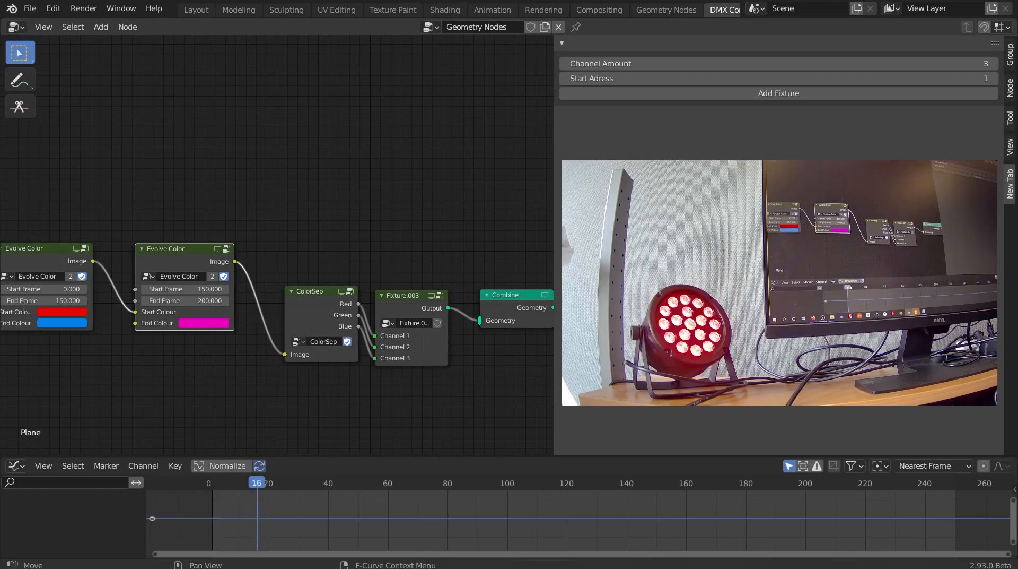
drag(379, 482, 355, 482)
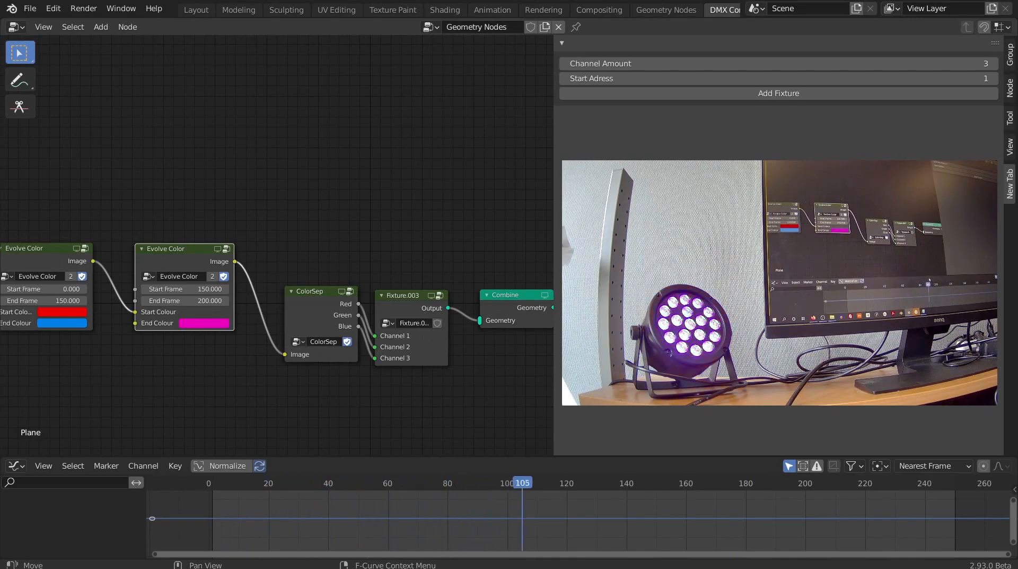
Return the timeline to frame 0 and look inside the three-channel fixture's node group to examine how its channels are wired
drag(621, 482, 209, 482)
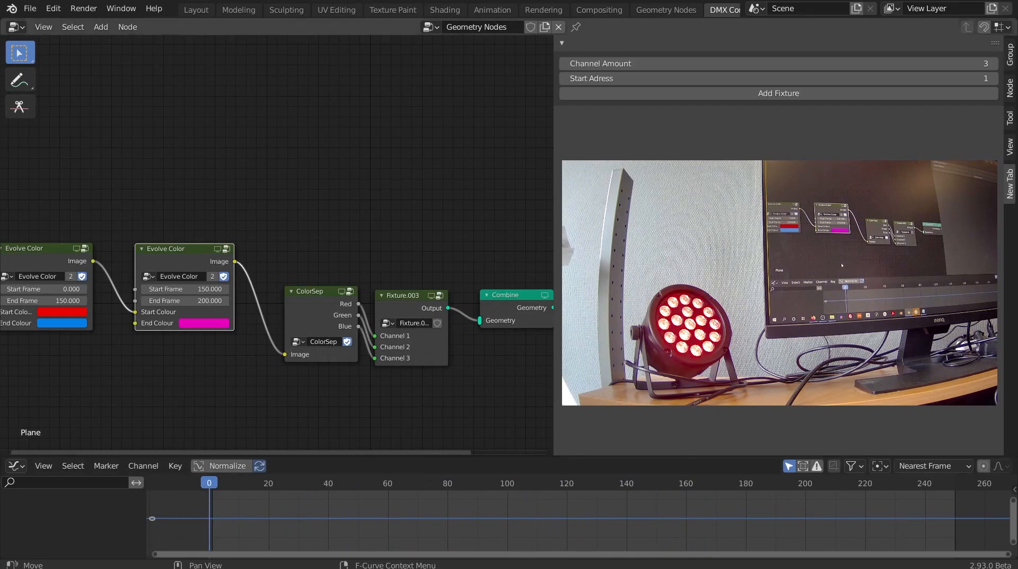
drag(406, 309, 416, 266)
key(Tab)
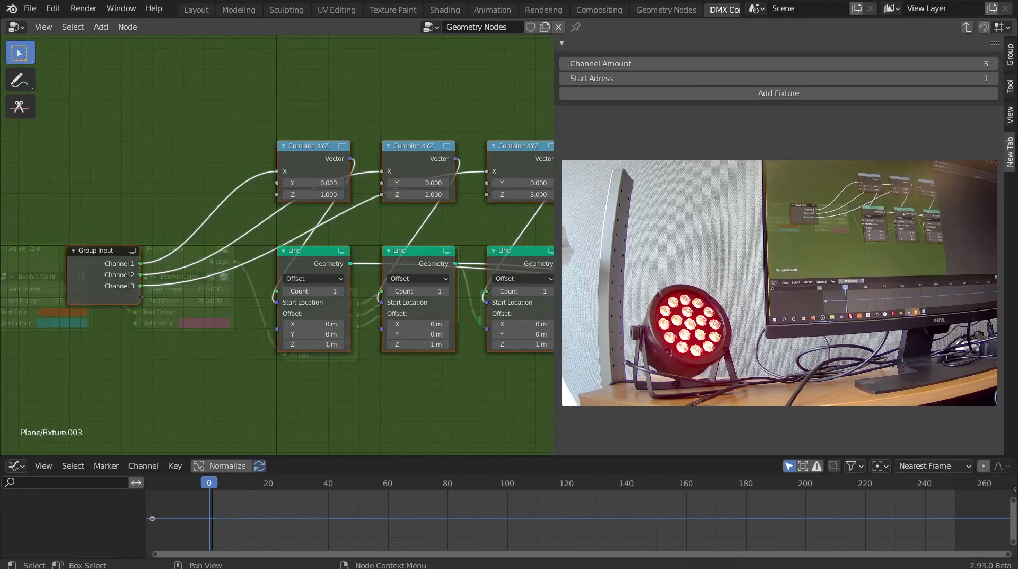
key(Tab)
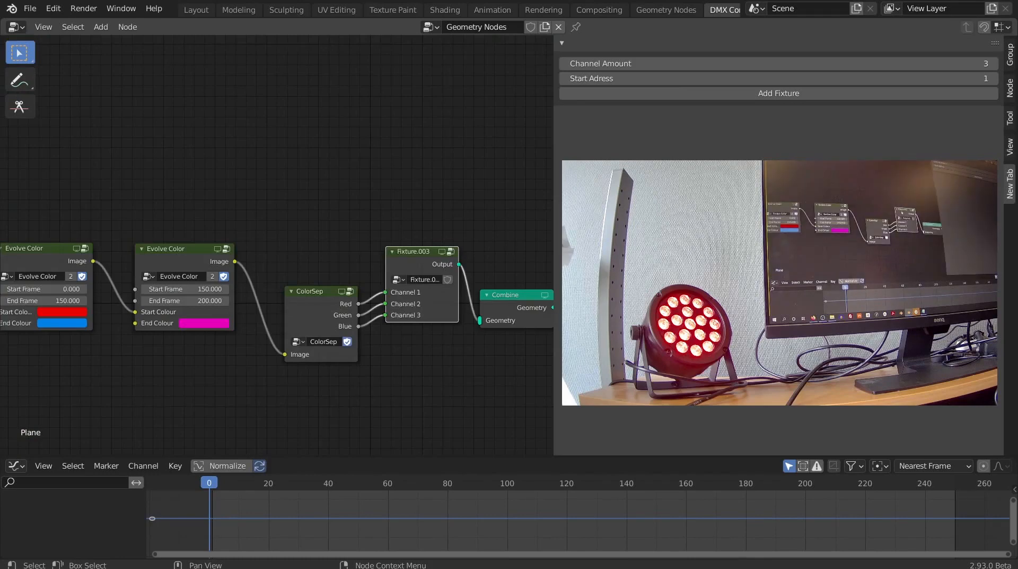
drag(410, 259, 409, 267)
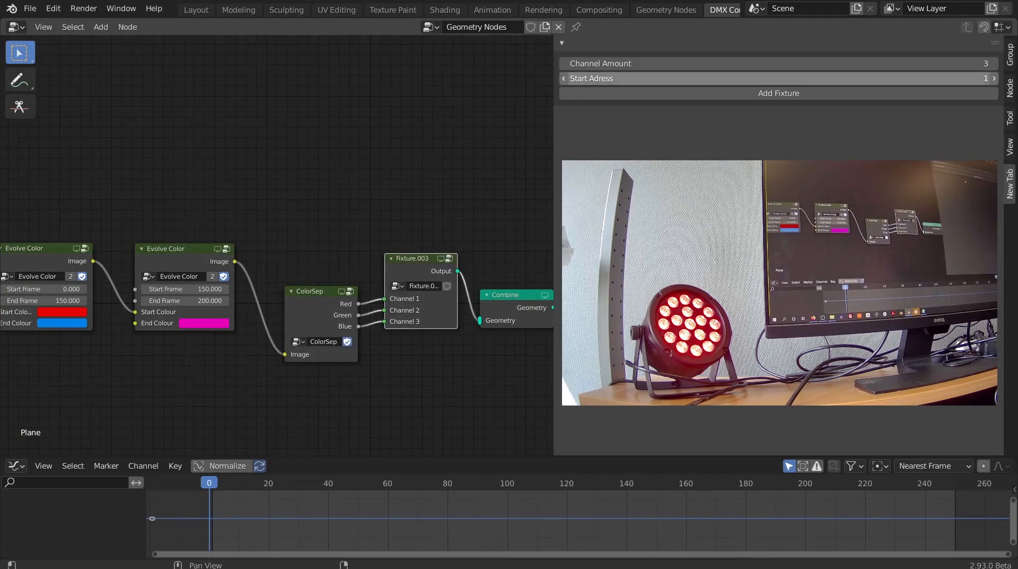
Add a second three-channel fixture with start address 4, place it below the first fixture and connect its output to Combine
click(711, 79)
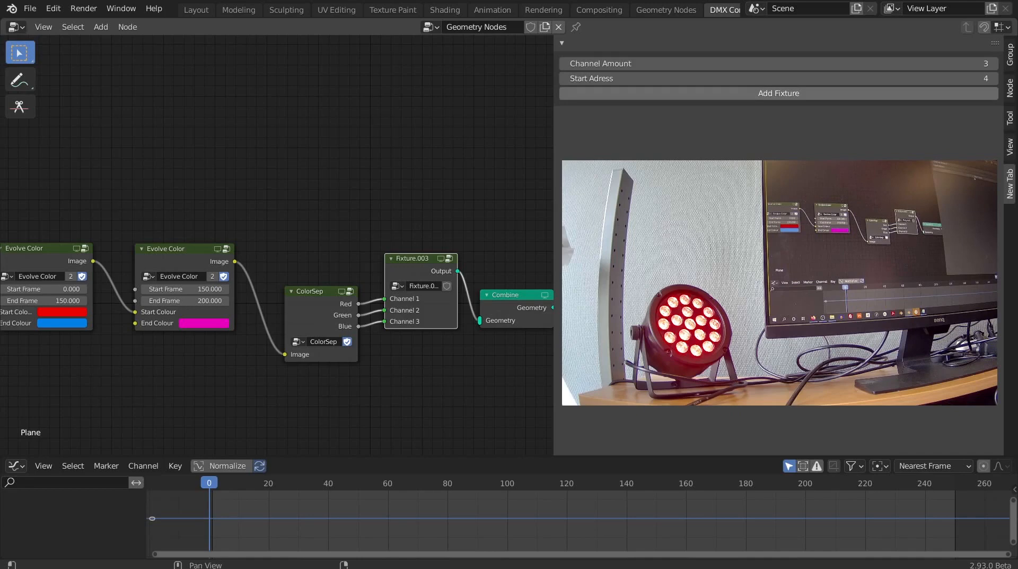
click(778, 92)
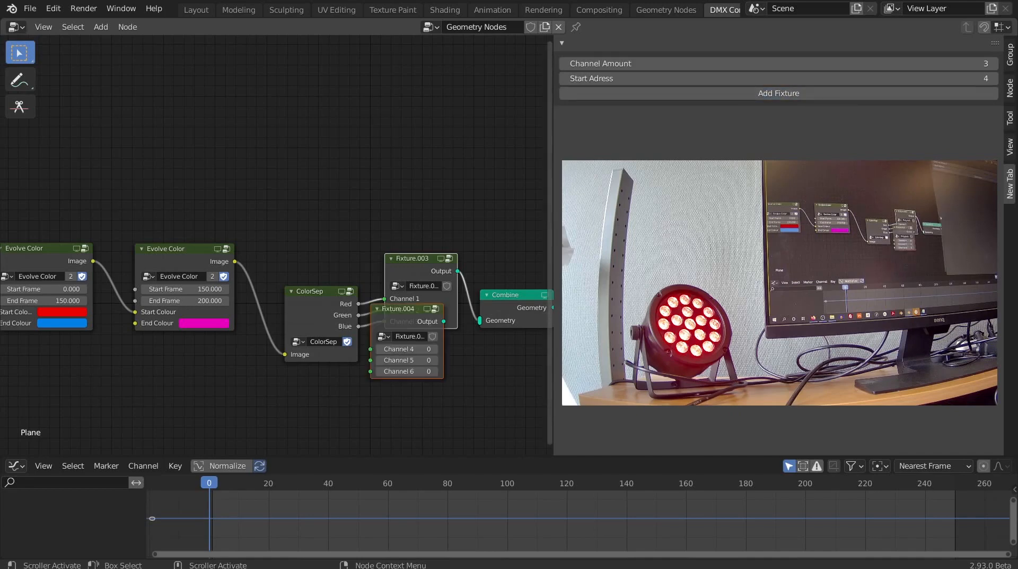
mouse_move(420, 272)
mouse_down()
mouse_move(424, 331)
mouse_move(413, 289)
mouse_up()
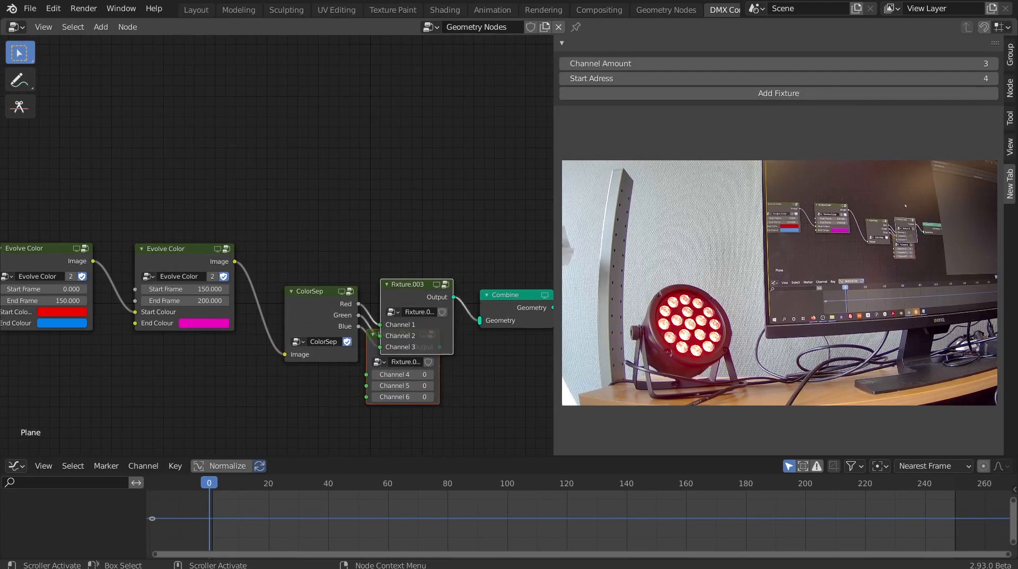
click(414, 243)
drag(424, 335, 415, 273)
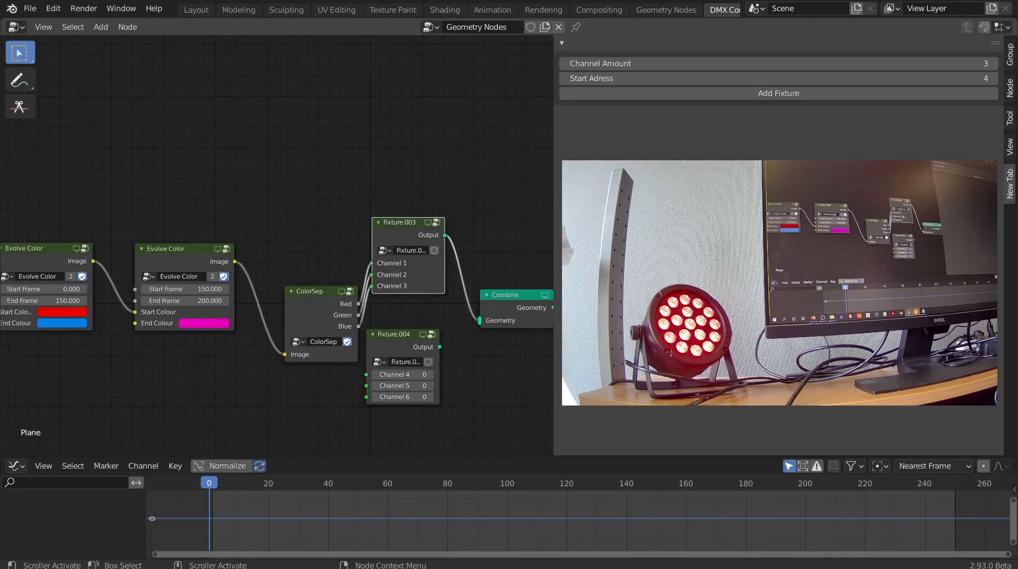
drag(439, 347, 479, 320)
drag(400, 343, 407, 333)
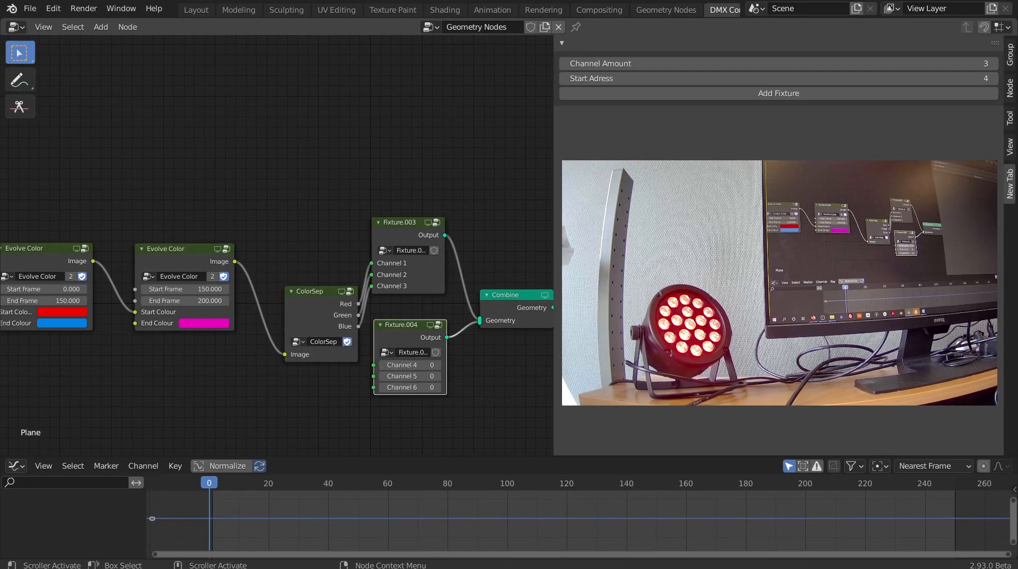
Delete both three-channel fixture nodes and add a fixture with a channel amount of 1 and start address 1
key(Delete)
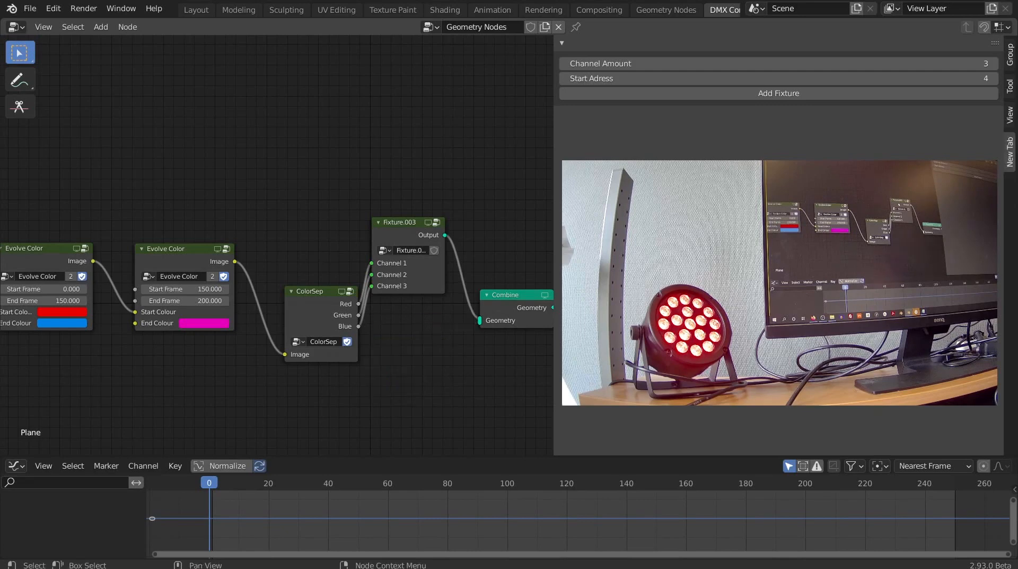
key(Delete)
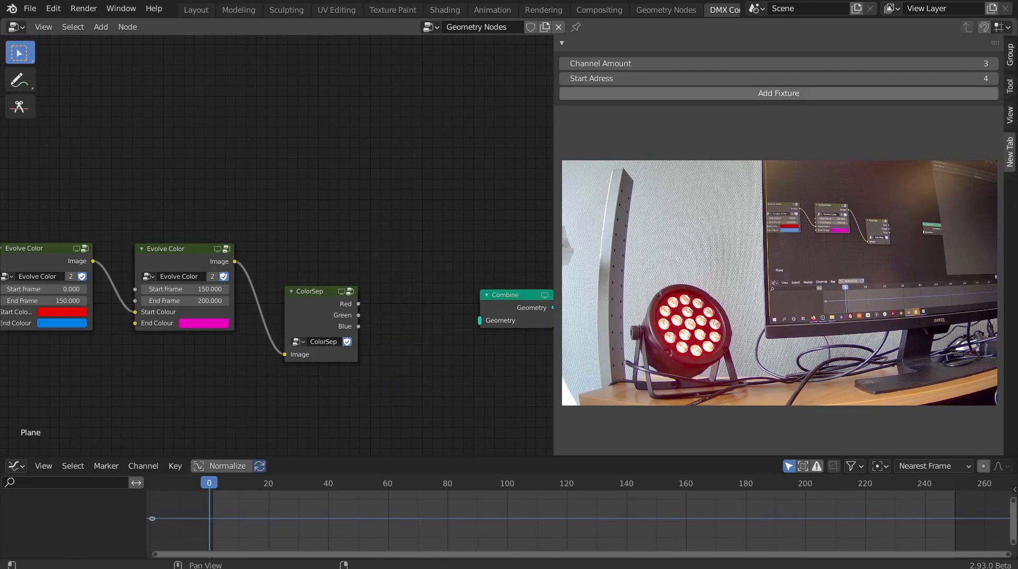
click(779, 64)
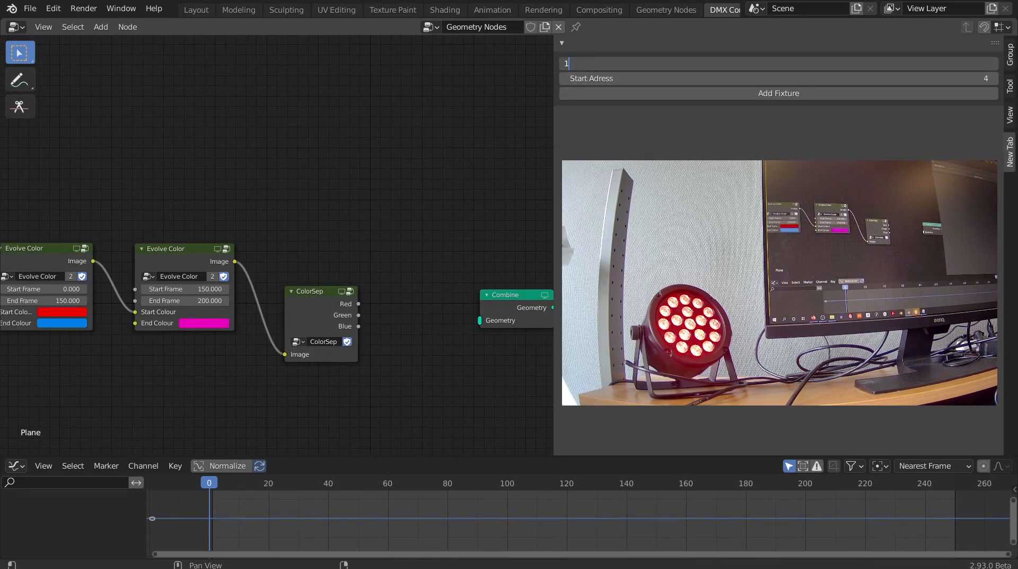
key(Return)
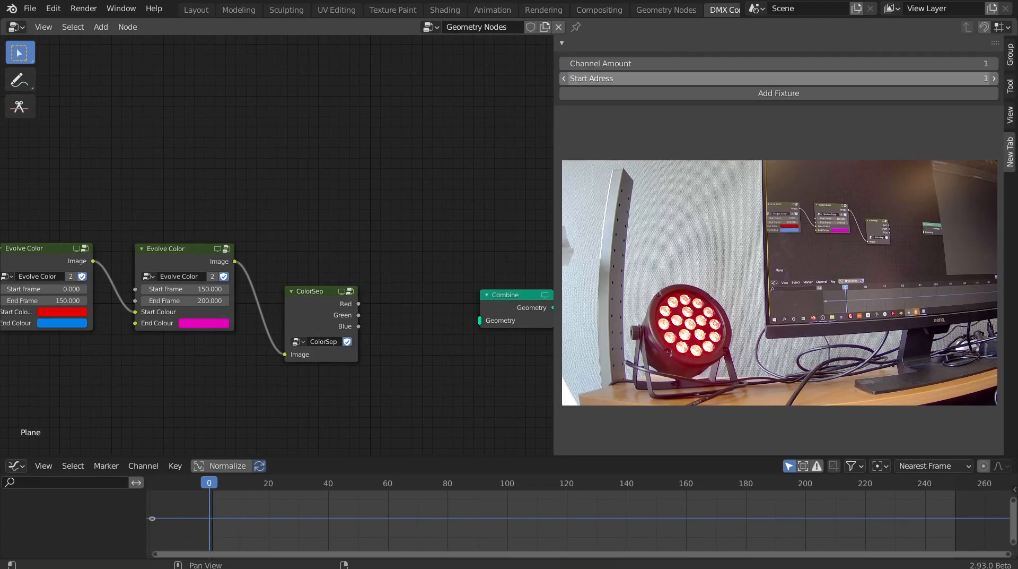
click(779, 93)
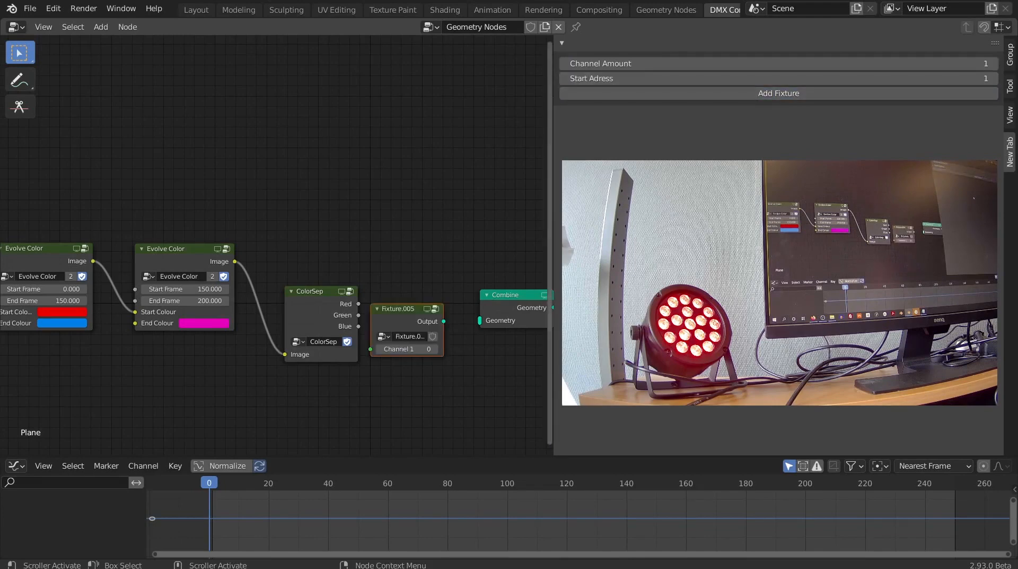
Connect the single-channel fixture's output to Combine's Geometry input and set its Channel 1 to 255
drag(405, 319, 452, 285)
drag(480, 320, 479, 320)
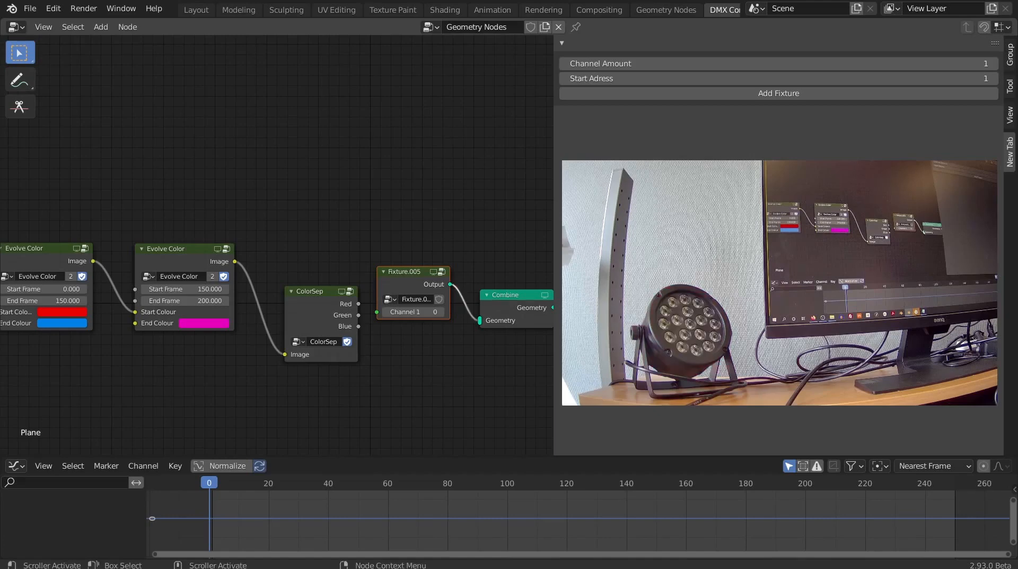
click(414, 311)
text(255)
key(Return)
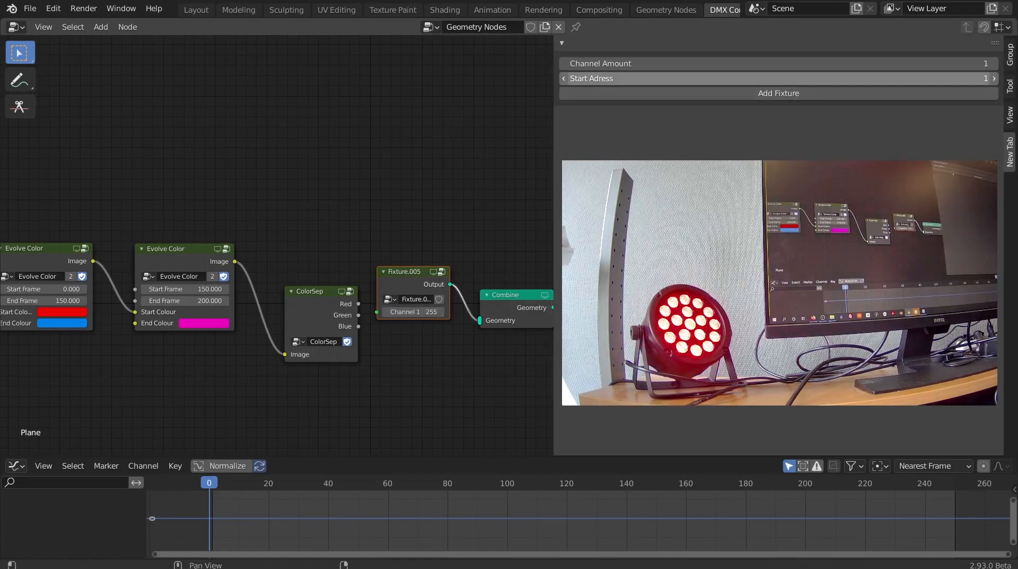
Add another single-channel fixture with start address 2
click(778, 79)
text(2)
key(Return)
click(779, 93)
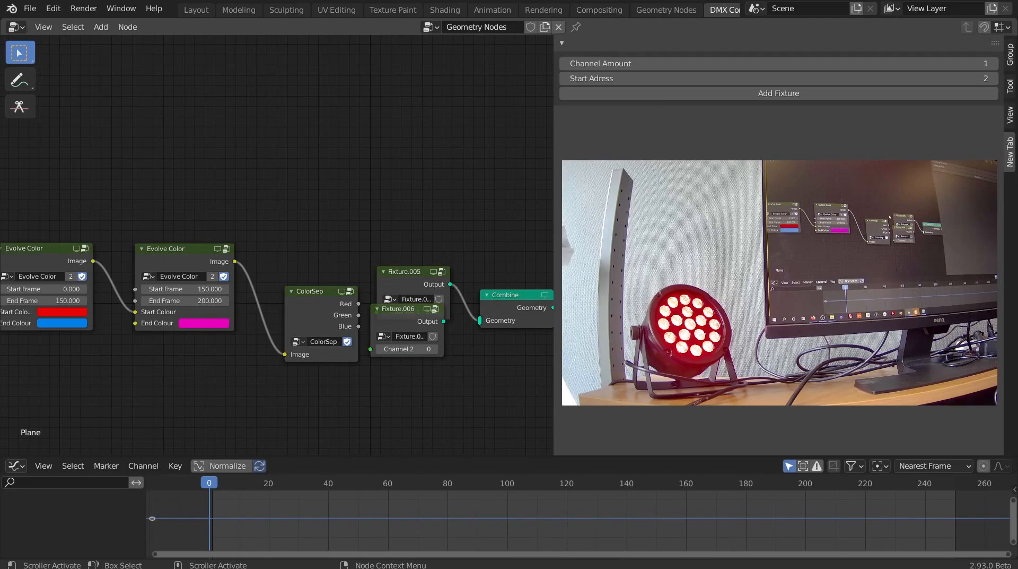
Place the second single-channel fixture below the first, connected to Combine, and set its Channel 2 to 255
drag(403, 308, 480, 320)
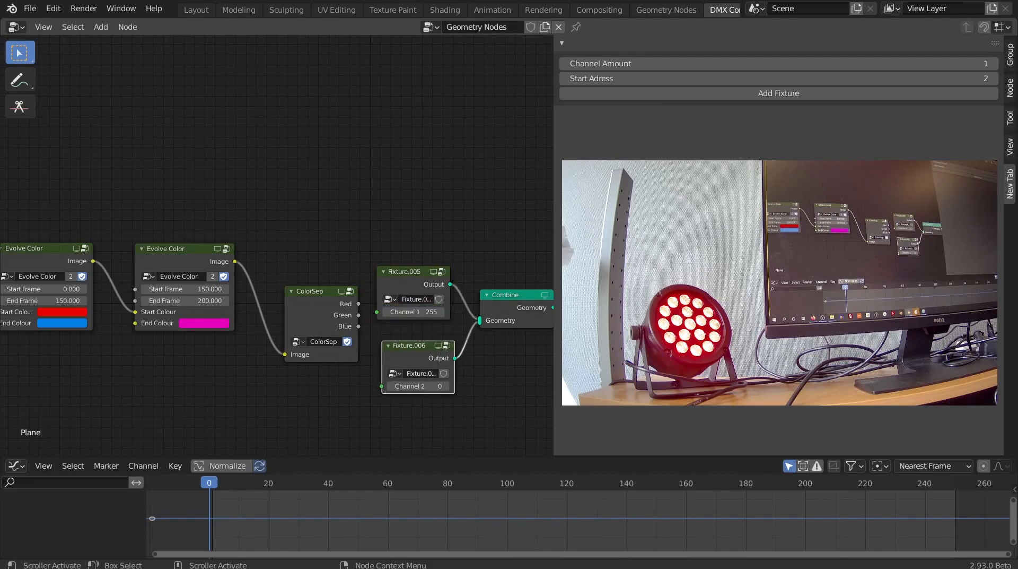
drag(418, 386, 514, 386)
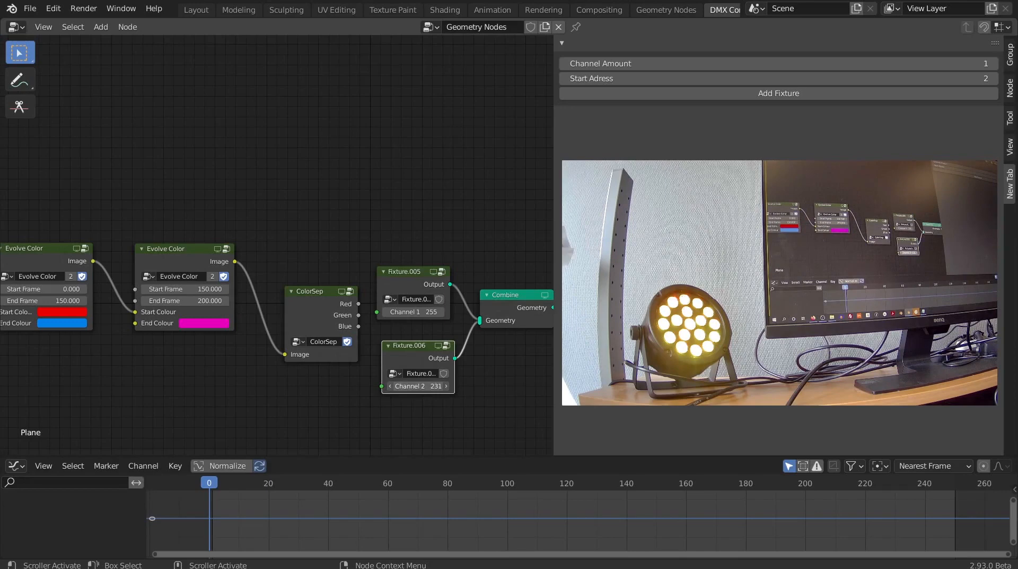
drag(513, 387, 525, 386)
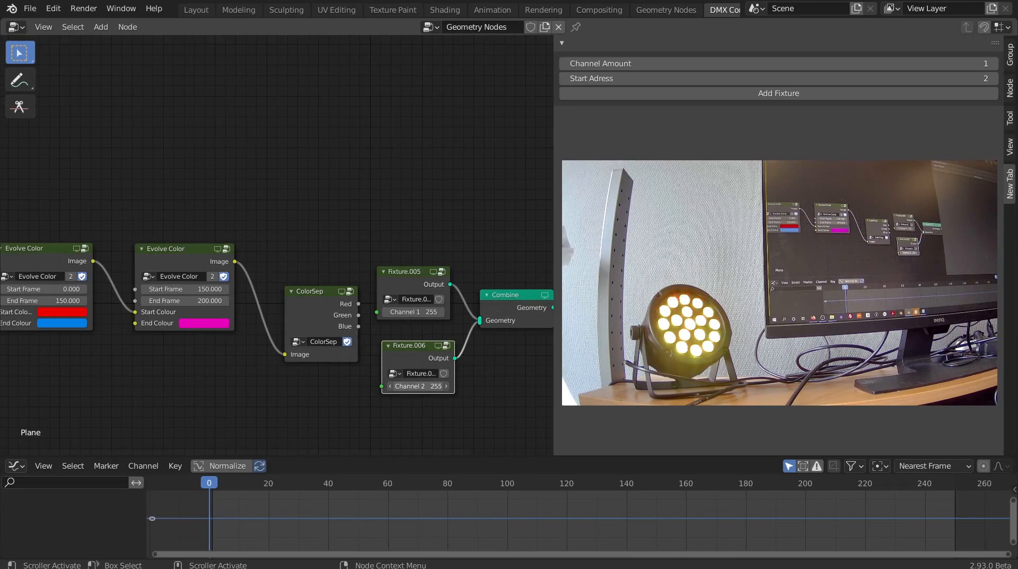